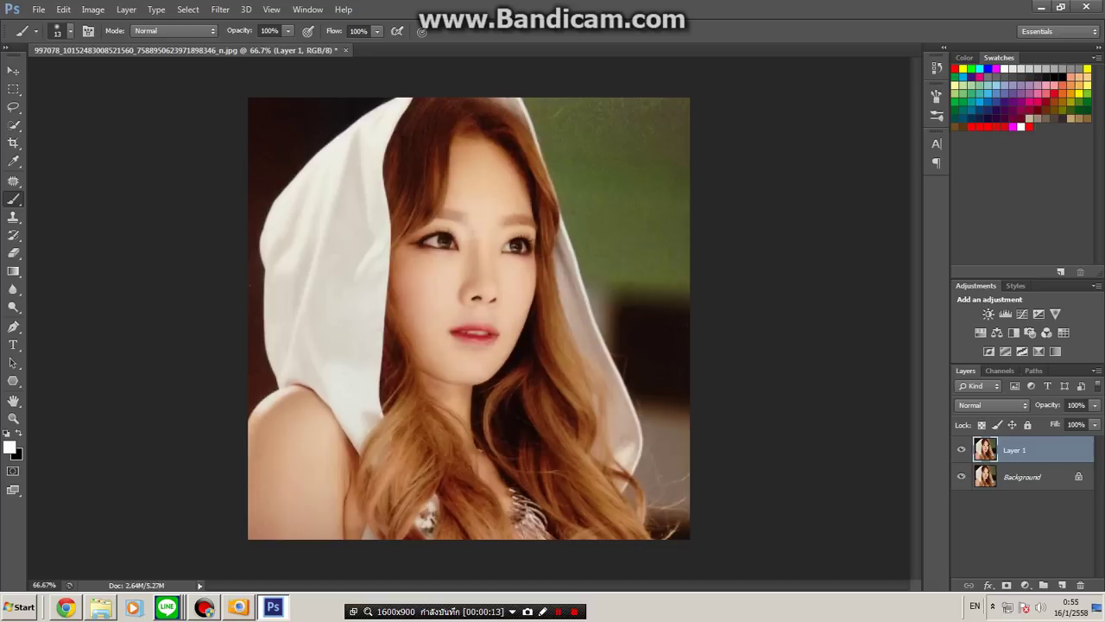
Step: Brighten the portrait by changing Layer 1's blend mode to a lightening one, and add a new empty layer above it
left_click(993, 405)
left_click(993, 148)
left_click(1062, 584)
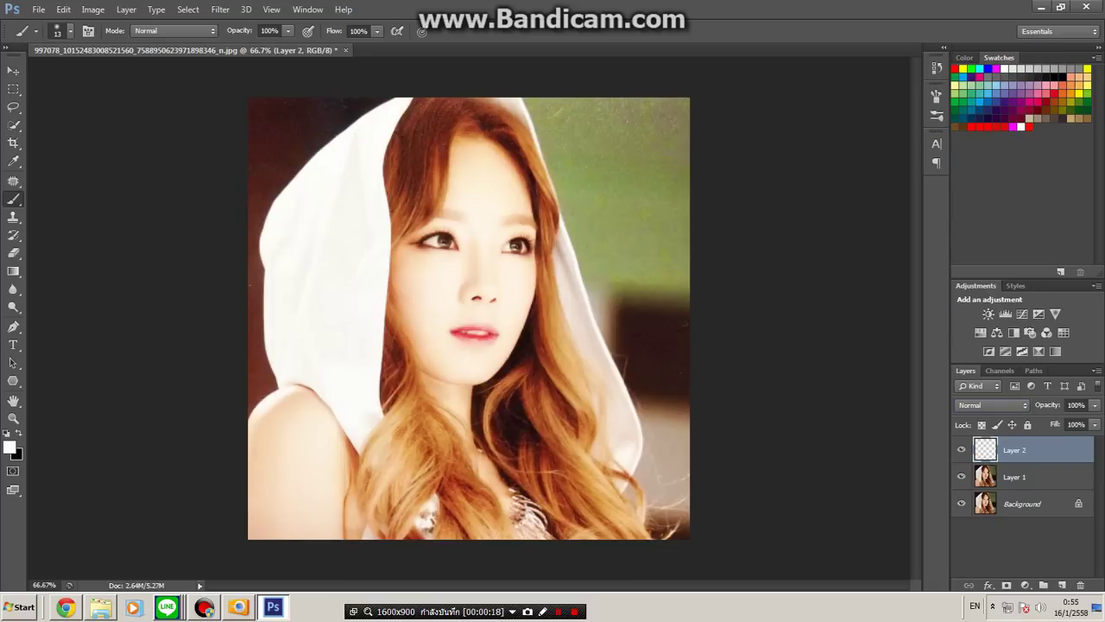
Step: Paint the lips and both irises with the Brush tool in red ff0000 on the new empty layer
left_click(13, 418)
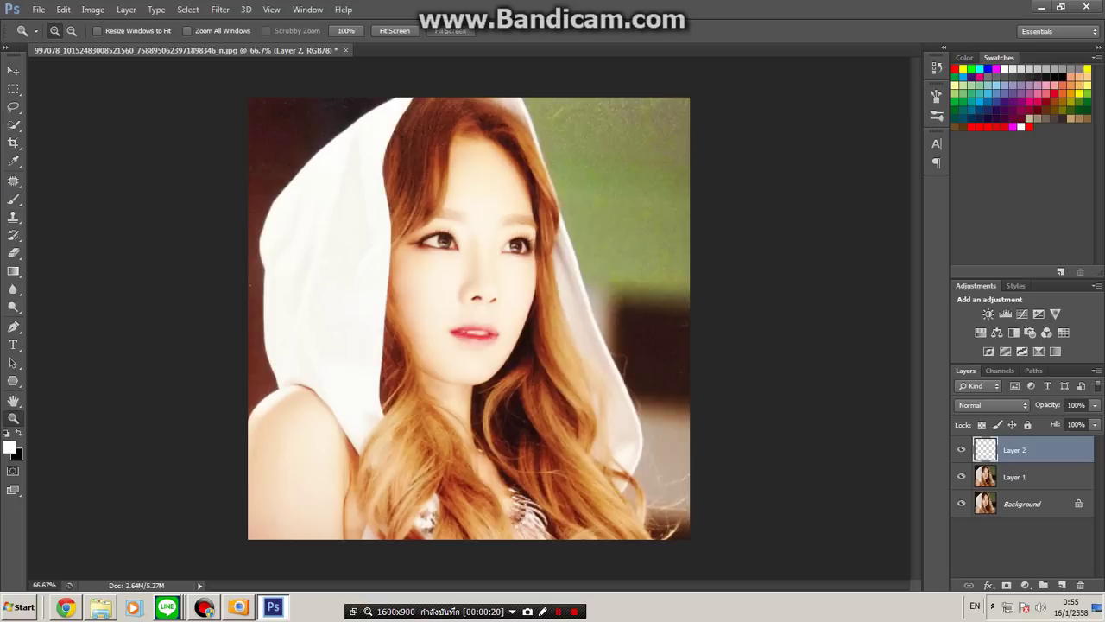
left_click(486, 304)
left_click(486, 304)
scroll(486, 305, "up", 2)
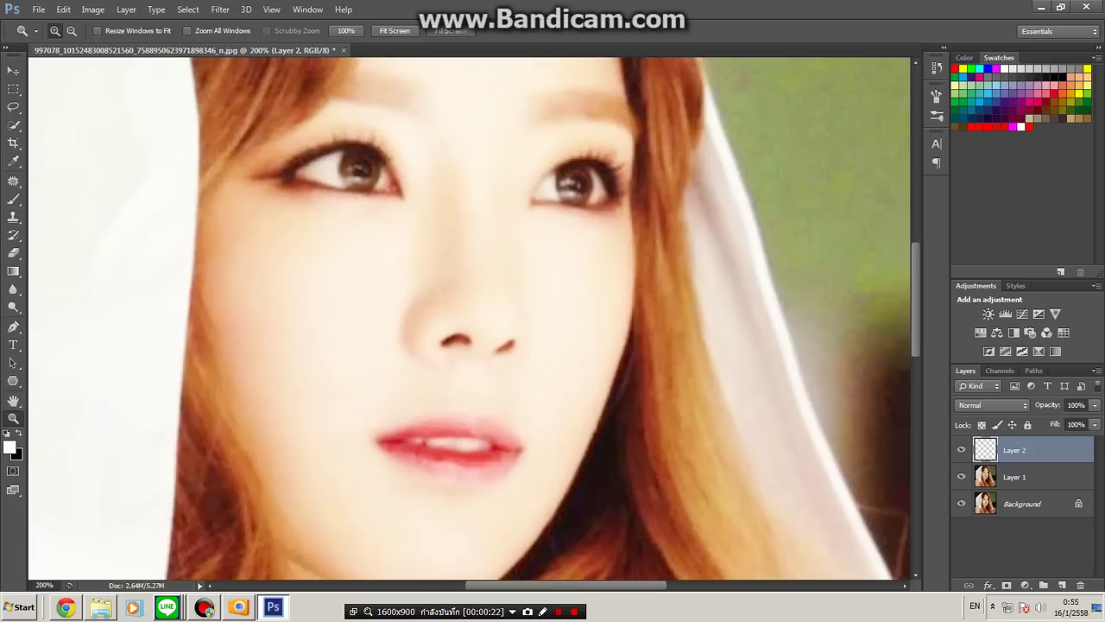
left_click(13, 198)
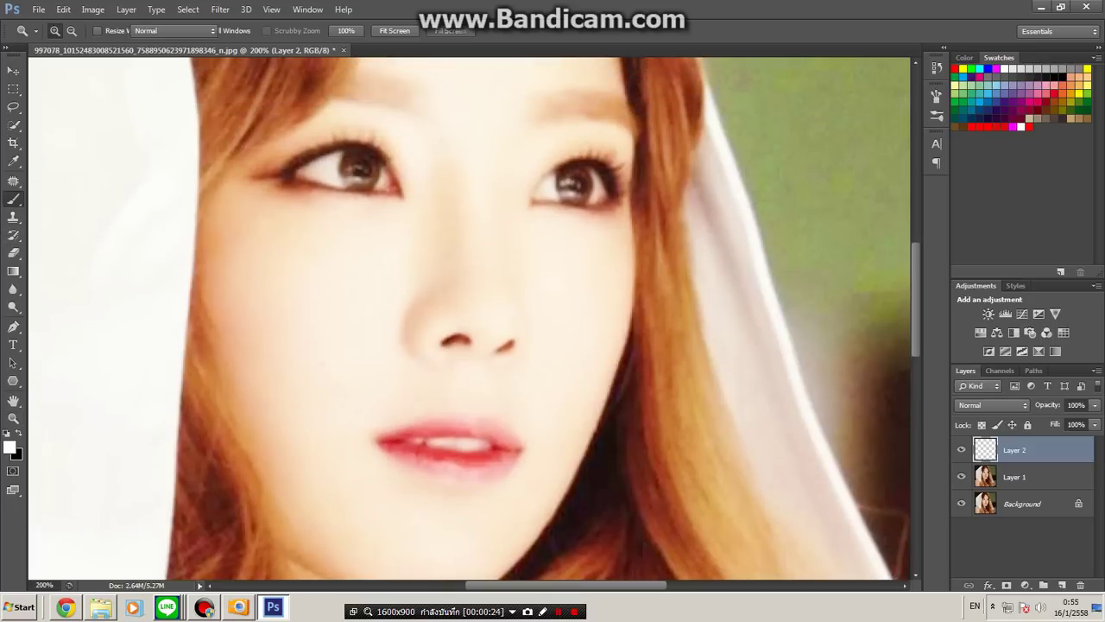
left_click(9, 446)
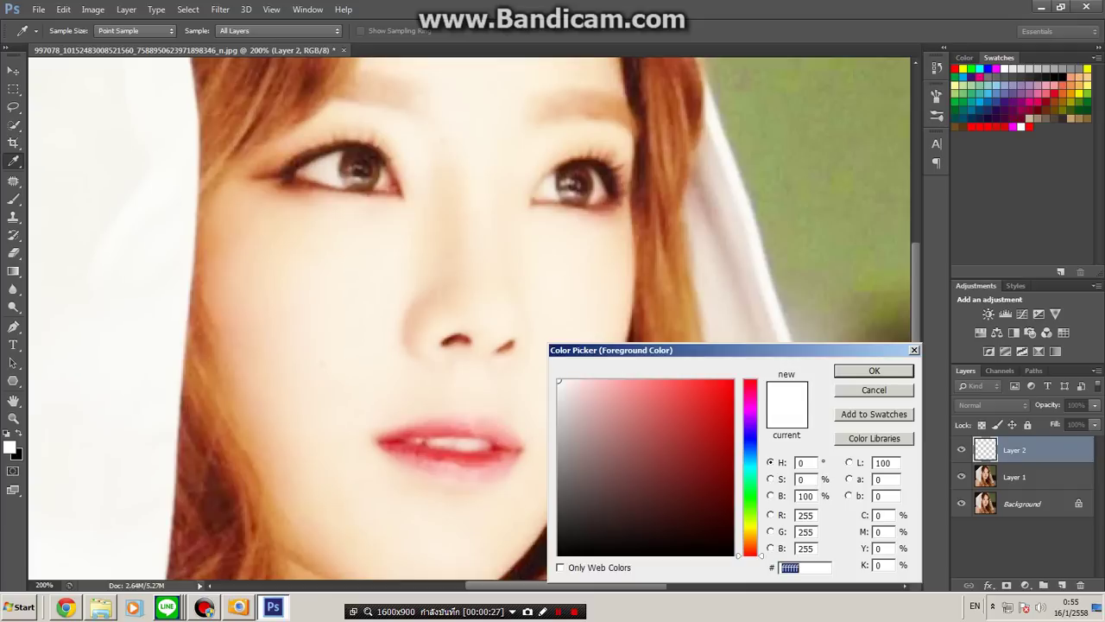
type("ff0000")
key("Return")
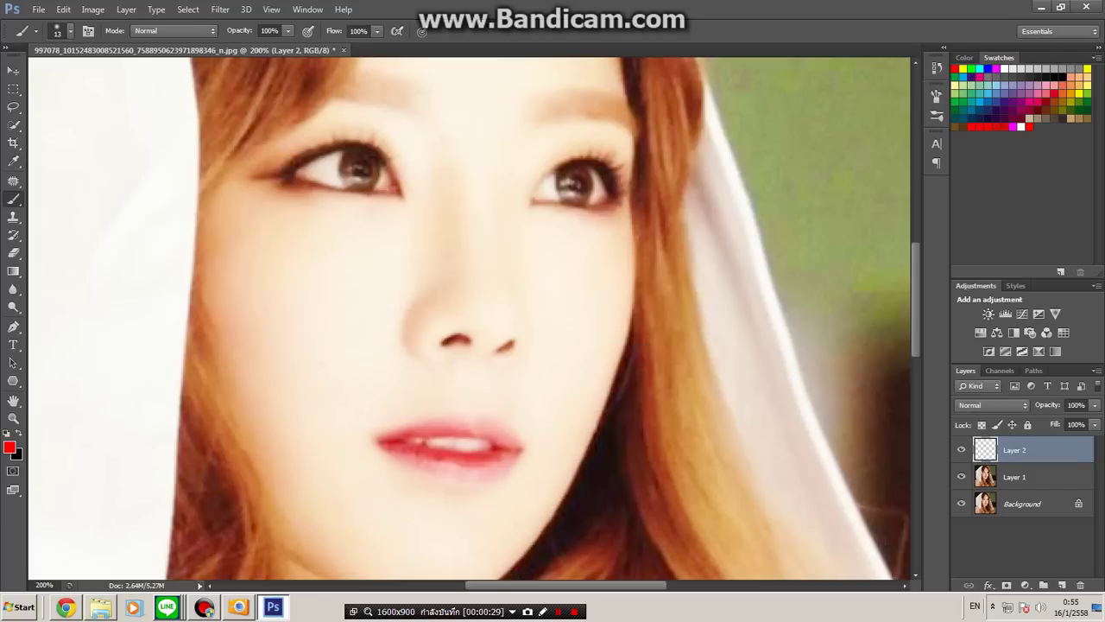
mouse_move(388, 445)
left_mouse_down()
mouse_move(462, 460)
mouse_move(516, 446)
mouse_move(475, 425)
mouse_move(390, 435)
left_mouse_up()
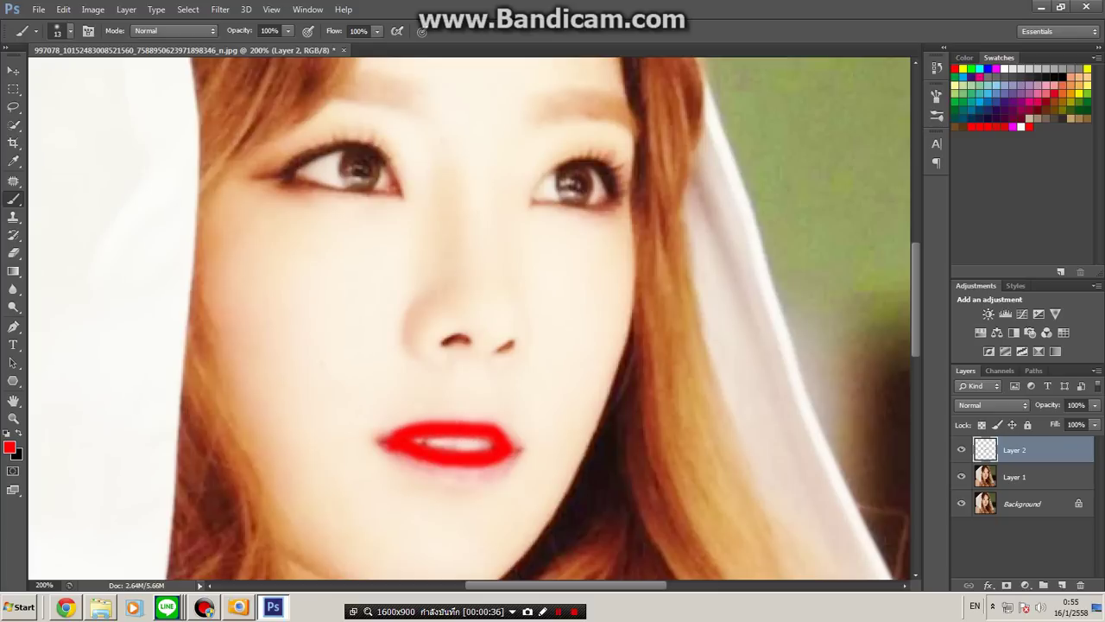
left_click_drag(356, 168, 347, 169)
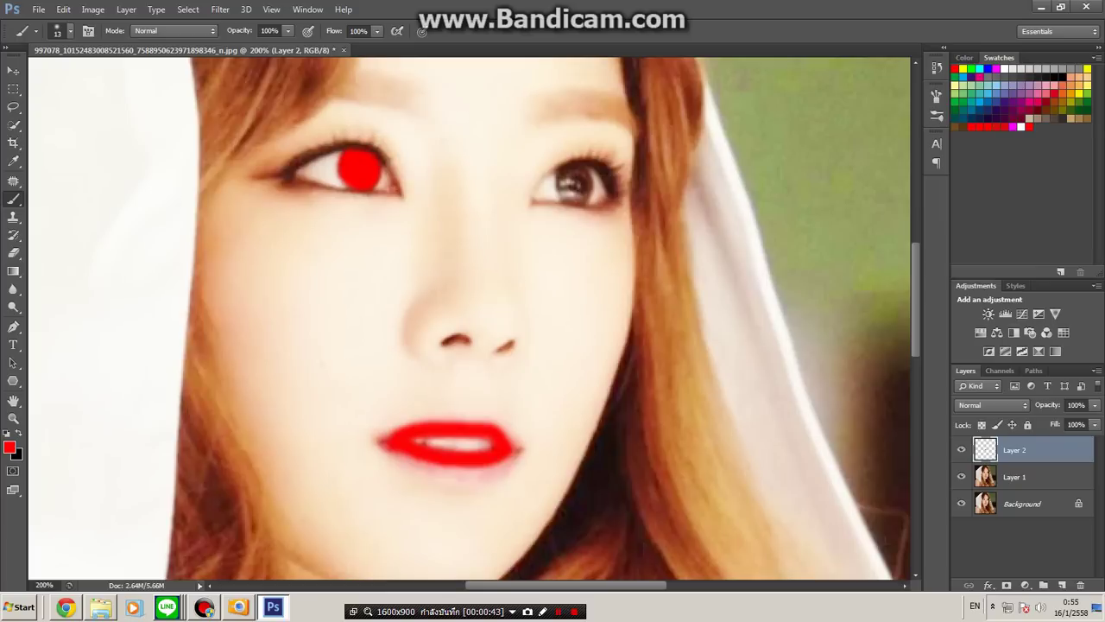
left_click_drag(570, 182, 561, 183)
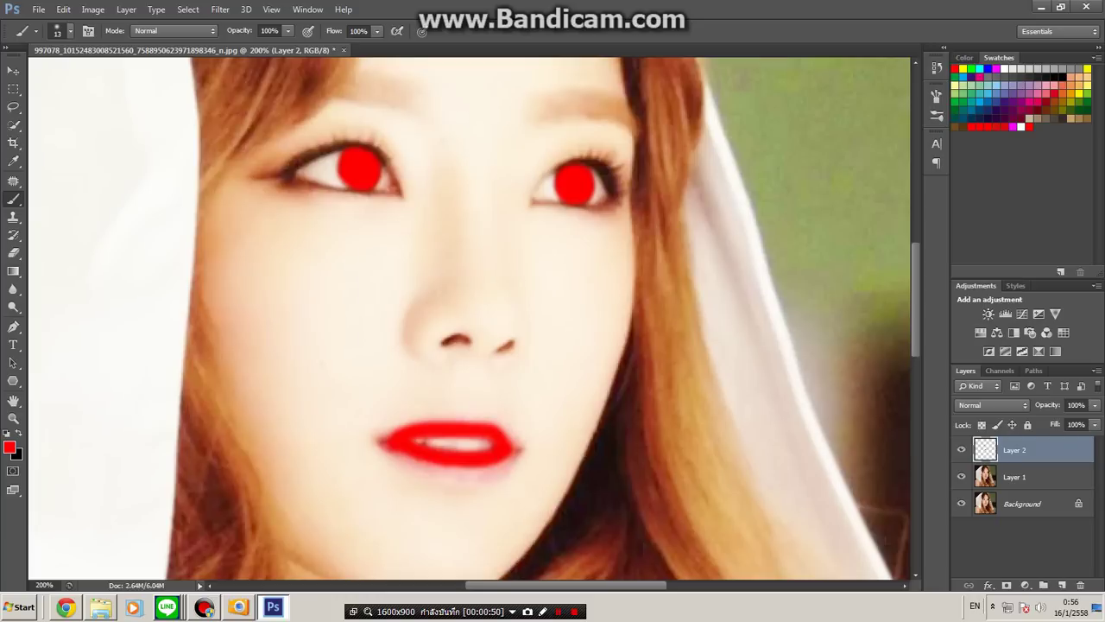
Step: Blend the red paint on Layer 2 into the eyes and lips using the Screen mode
key("v")
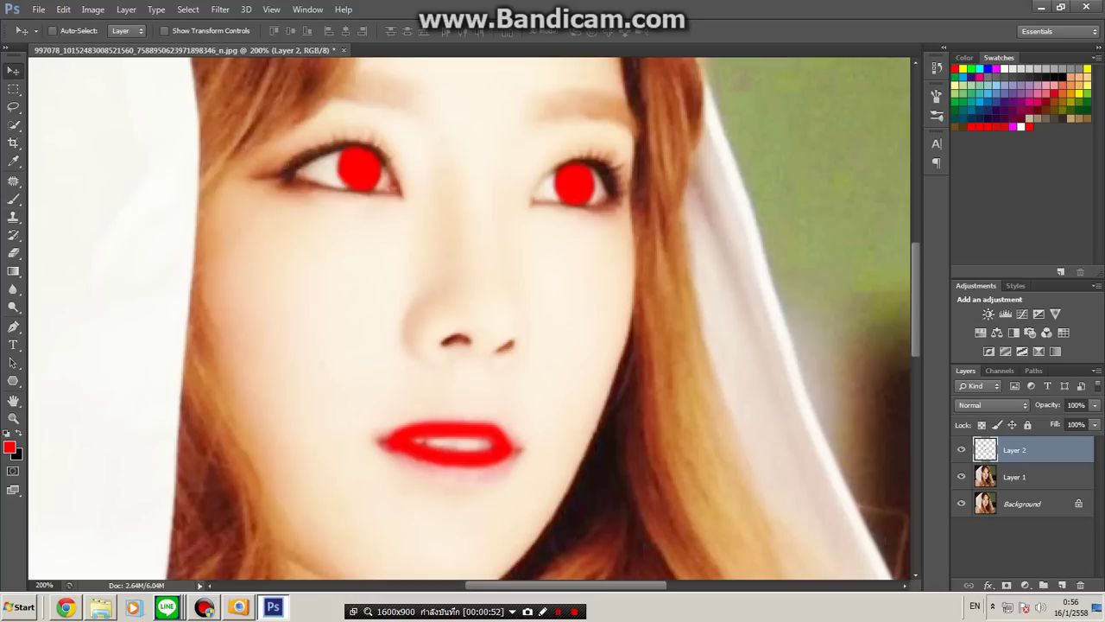
left_click(992, 405)
left_click(966, 159)
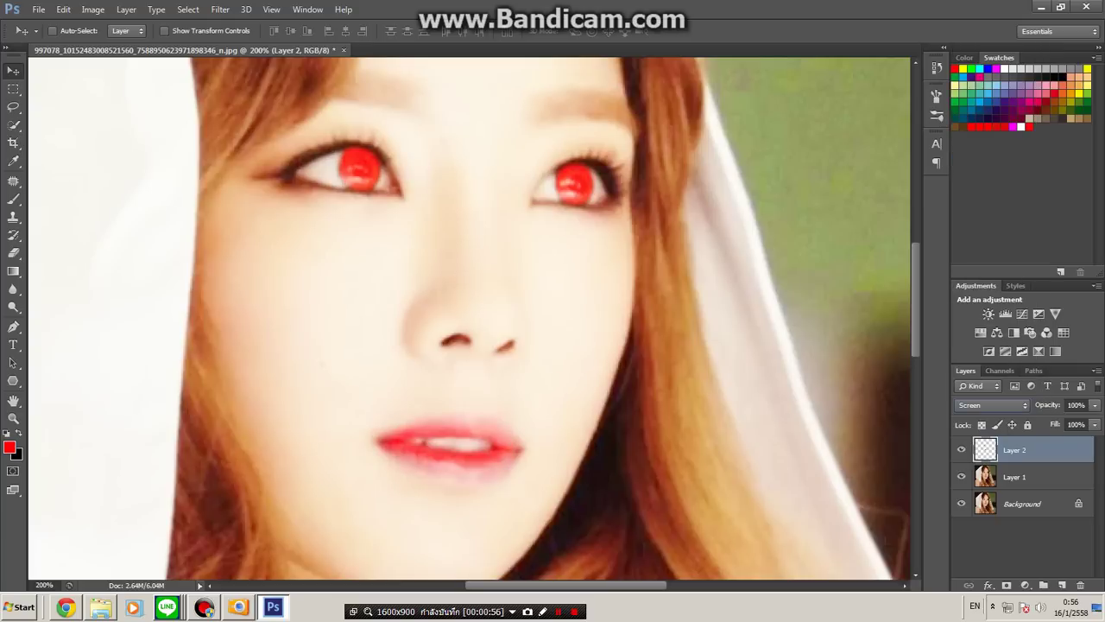
Step: Erase the red from the centre of both pupils with the Eraser at a size of 8 px
left_click(14, 252)
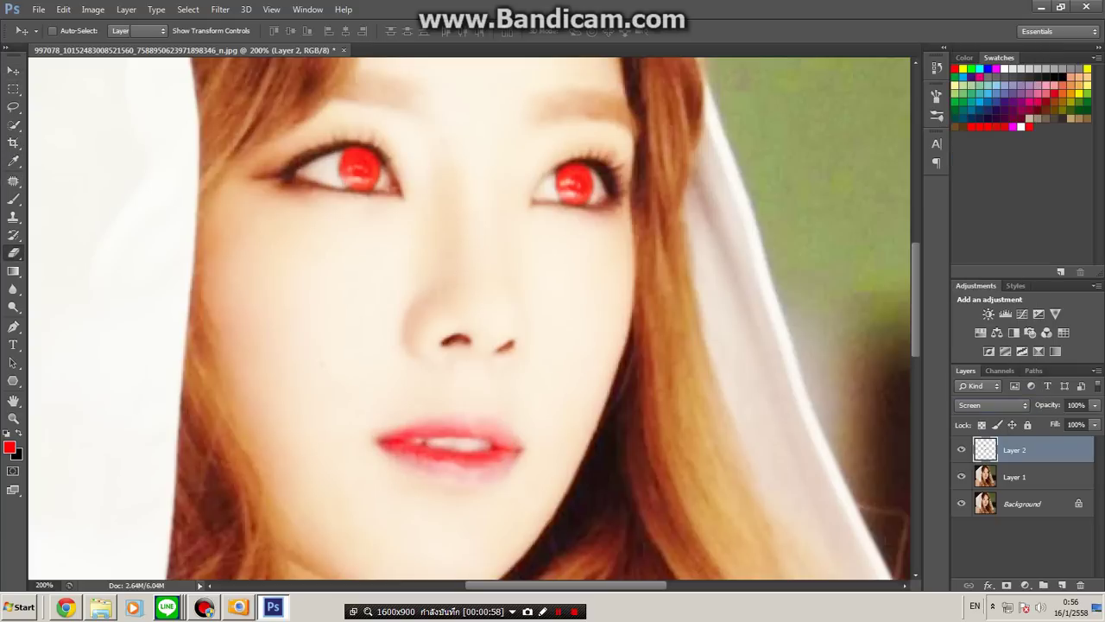
left_click(58, 31)
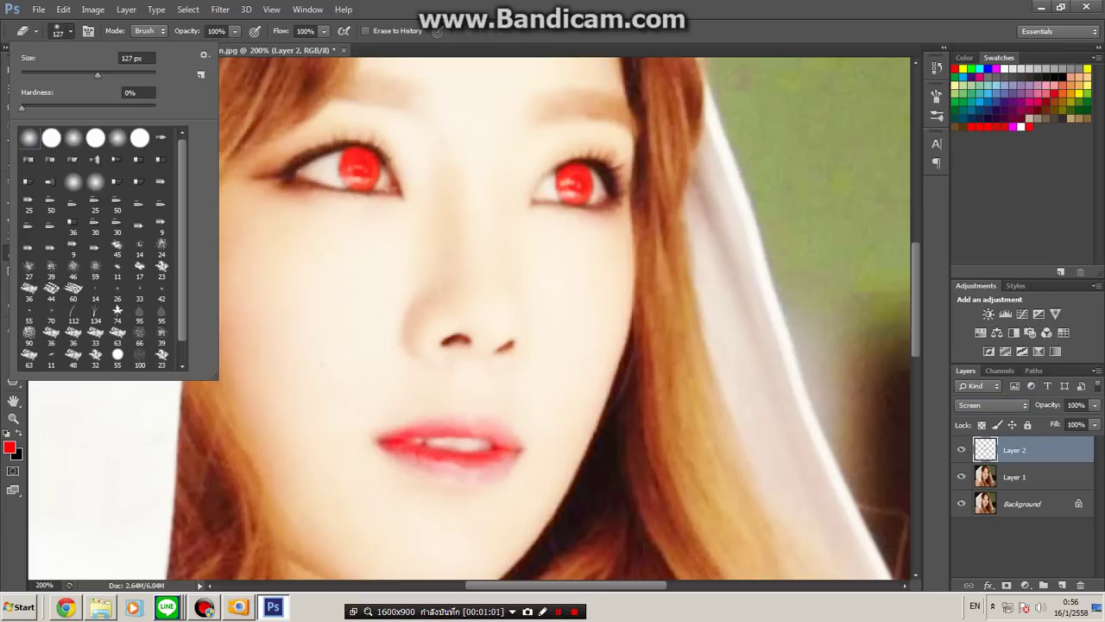
left_click_drag(98, 75, 26, 75)
left_click(359, 169)
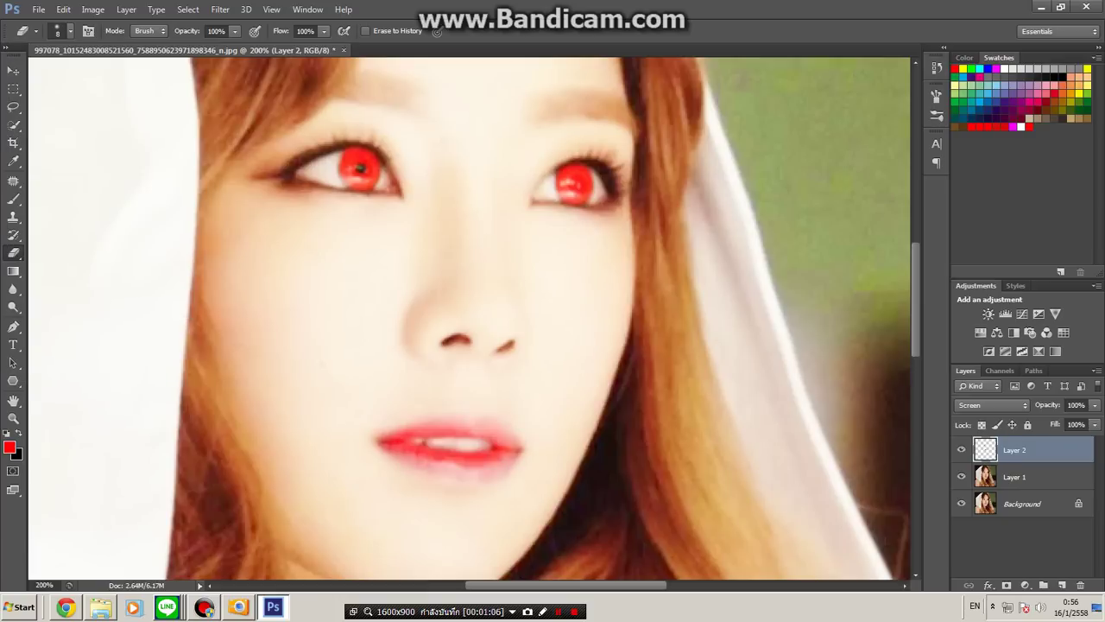
left_click(578, 183)
key("v")
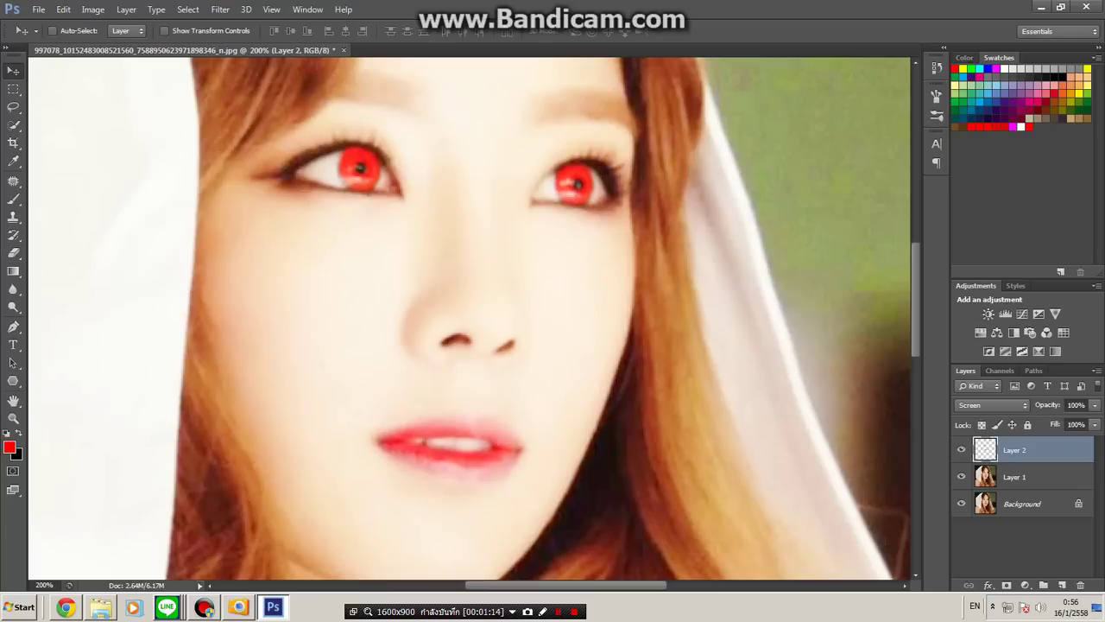
Step: Set the foreground colour to black and the brush size to 66 px for shading the portrait
scroll(469, 318, "up", 4)
scroll(469, 318, "down", 5)
left_click(13, 418)
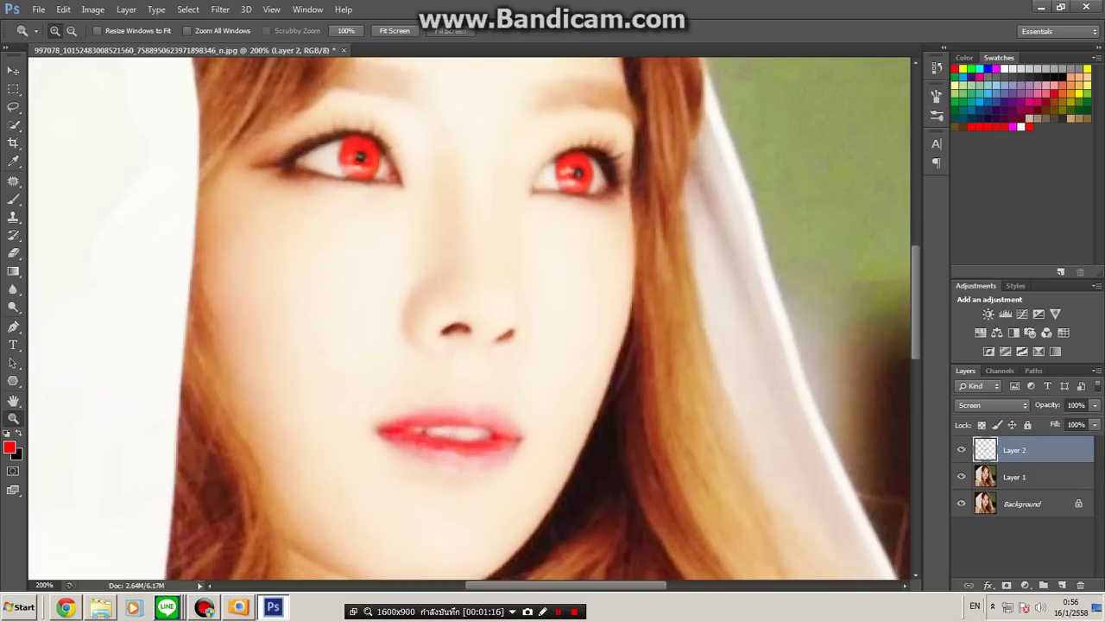
left_click(72, 31)
left_click(391, 287)
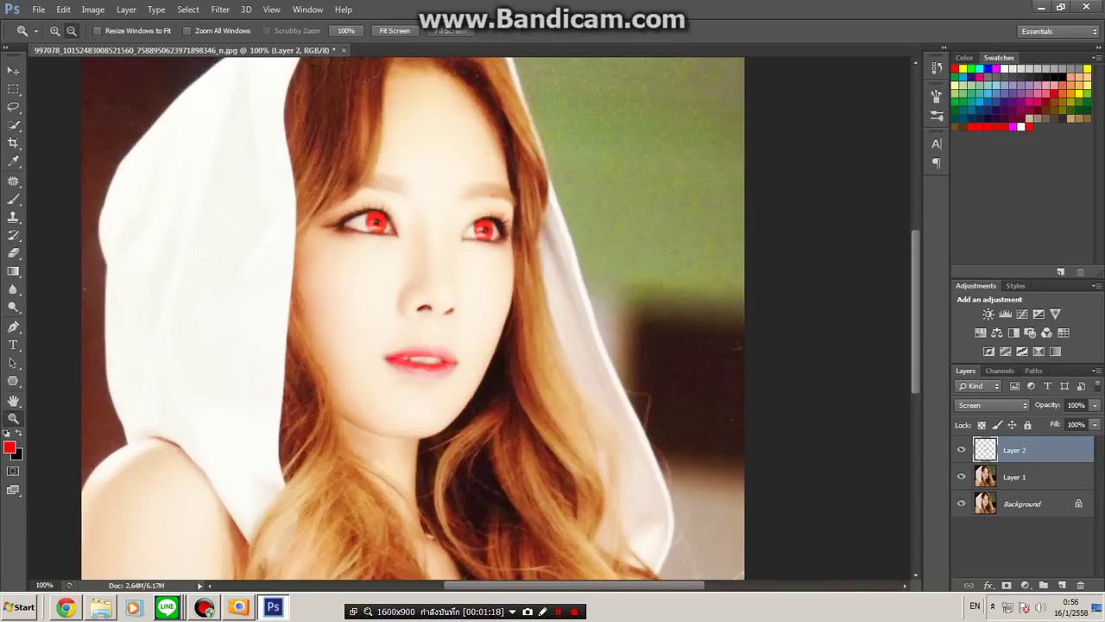
scroll(412, 317, "up", 1)
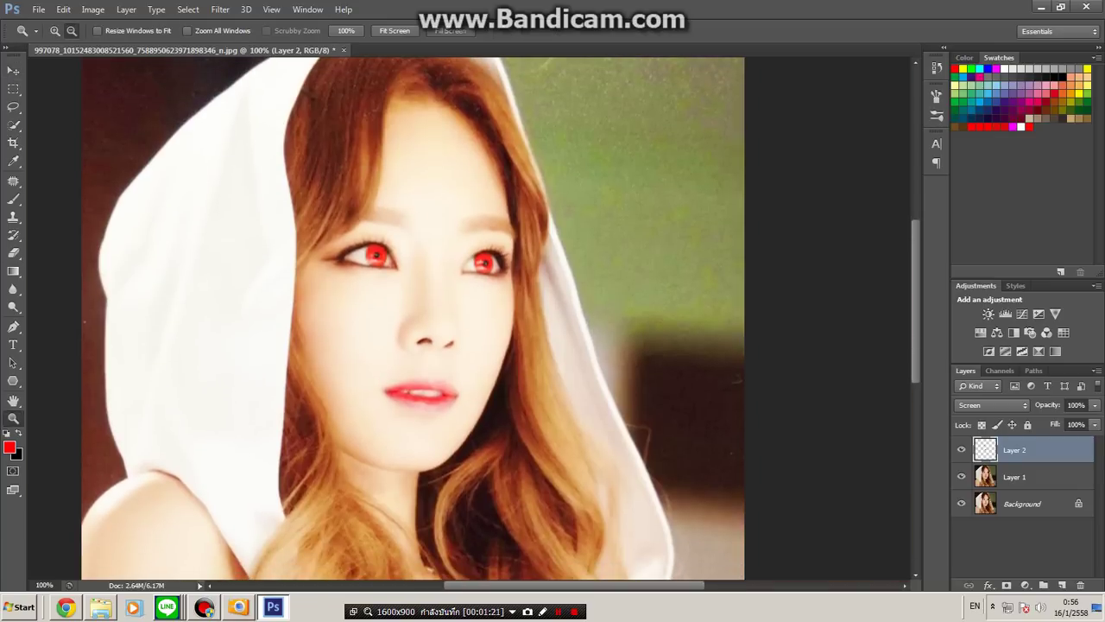
left_click(9, 447)
left_click_drag(584, 513, 558, 556)
left_click(874, 371)
left_click(13, 199)
left_click(69, 31)
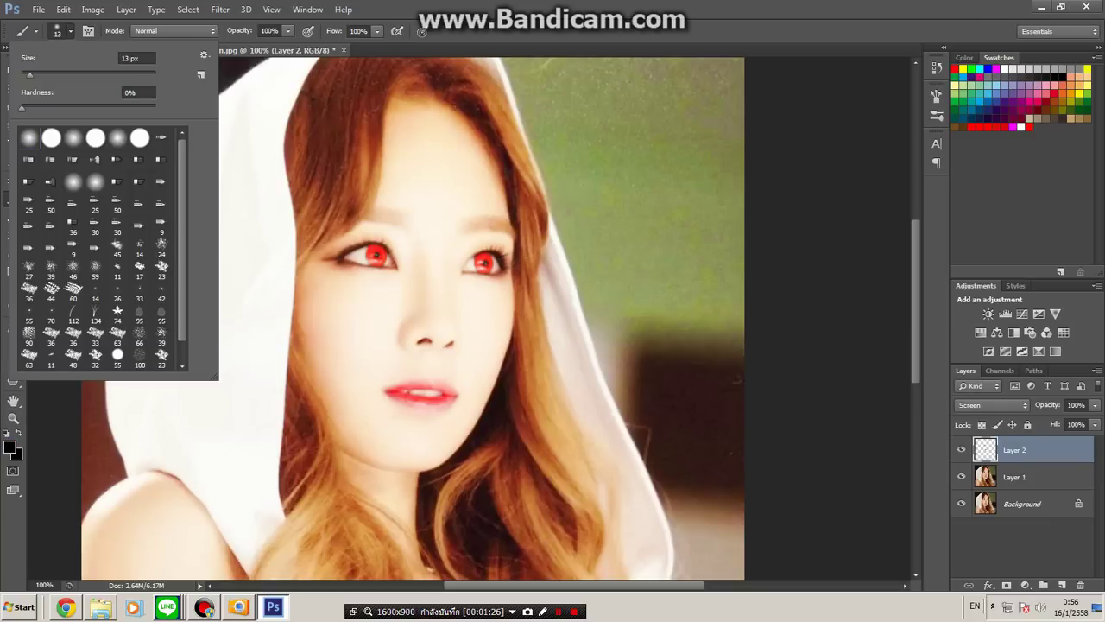
left_click_drag(37, 75, 65, 75)
key("Return")
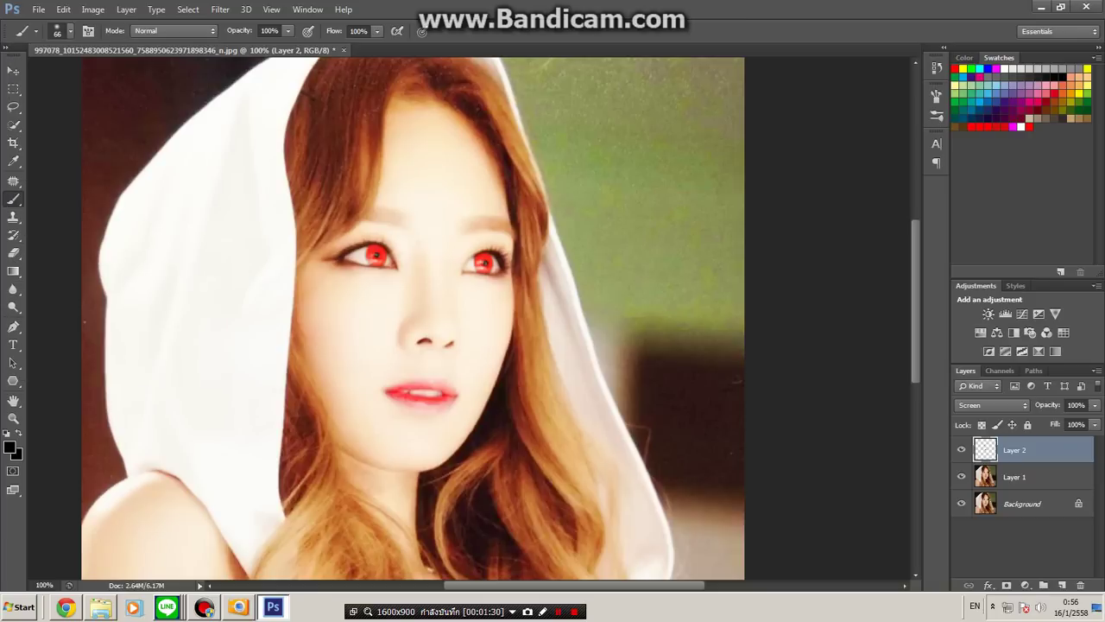
Step: On a new layer, paint black strokes along the hairline, around the eyes, nose and cheek edge, and set its blending to Soft Light
left_click(1061, 584)
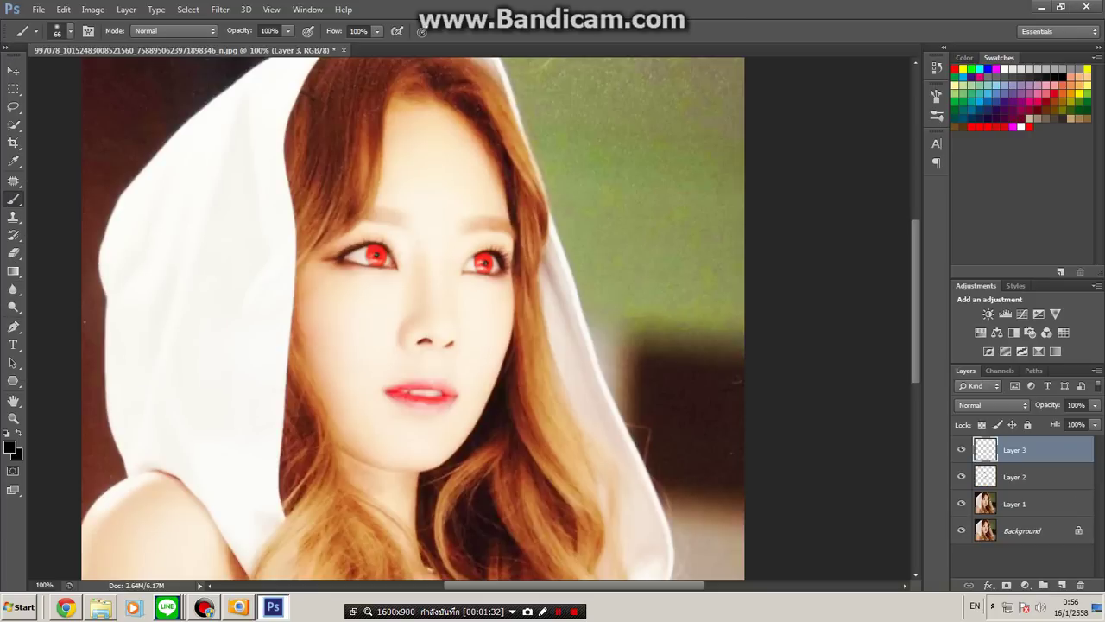
mouse_move(393, 97)
left_mouse_down()
mouse_move(468, 125)
mouse_move(495, 155)
mouse_move(519, 255)
left_mouse_up()
left_click(361, 227)
mouse_move(356, 226)
left_mouse_down()
mouse_move(408, 228)
mouse_move(412, 289)
mouse_move(391, 354)
left_mouse_up()
mouse_move(462, 223)
left_mouse_down()
mouse_move(445, 280)
mouse_move(456, 339)
mouse_move(482, 235)
mouse_move(499, 252)
mouse_move(506, 274)
mouse_move(473, 278)
mouse_move(404, 259)
mouse_move(361, 263)
mouse_move(356, 229)
mouse_move(331, 263)
mouse_move(328, 226)
mouse_move(399, 206)
left_mouse_up()
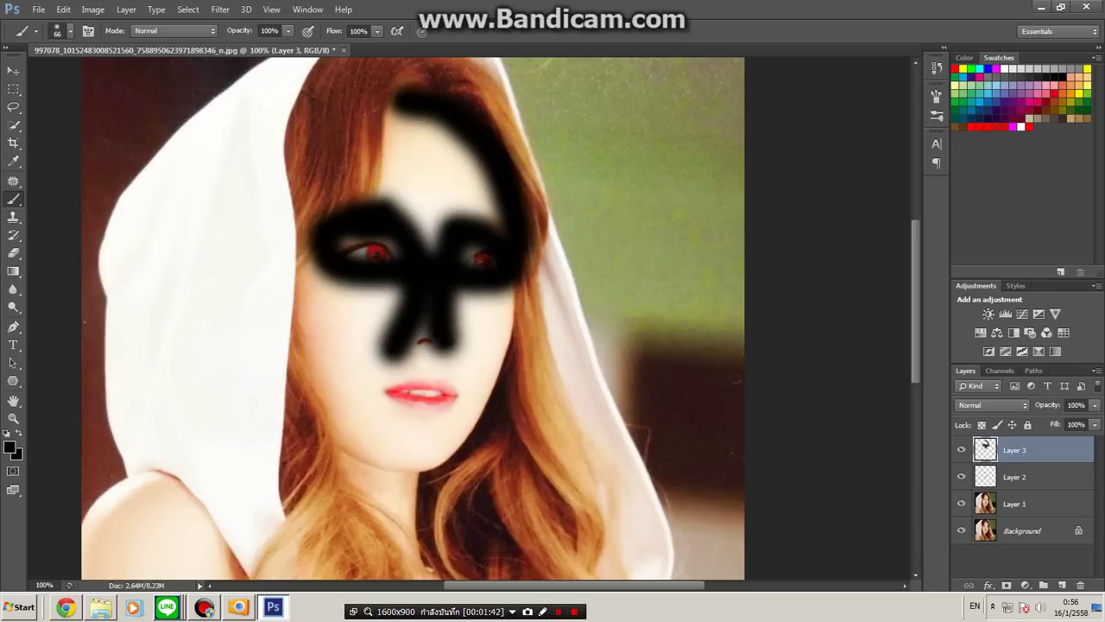
left_click_drag(523, 257, 519, 339)
mouse_move(395, 110)
left_mouse_down()
mouse_move(427, 102)
mouse_move(473, 114)
left_mouse_up()
left_click(993, 405)
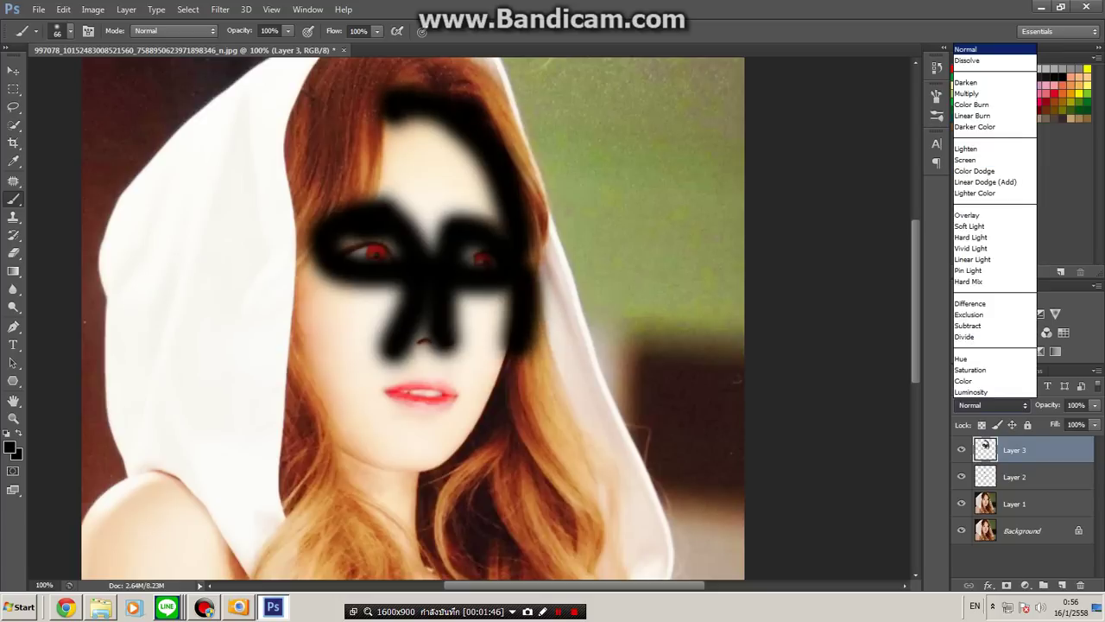
left_click(970, 225)
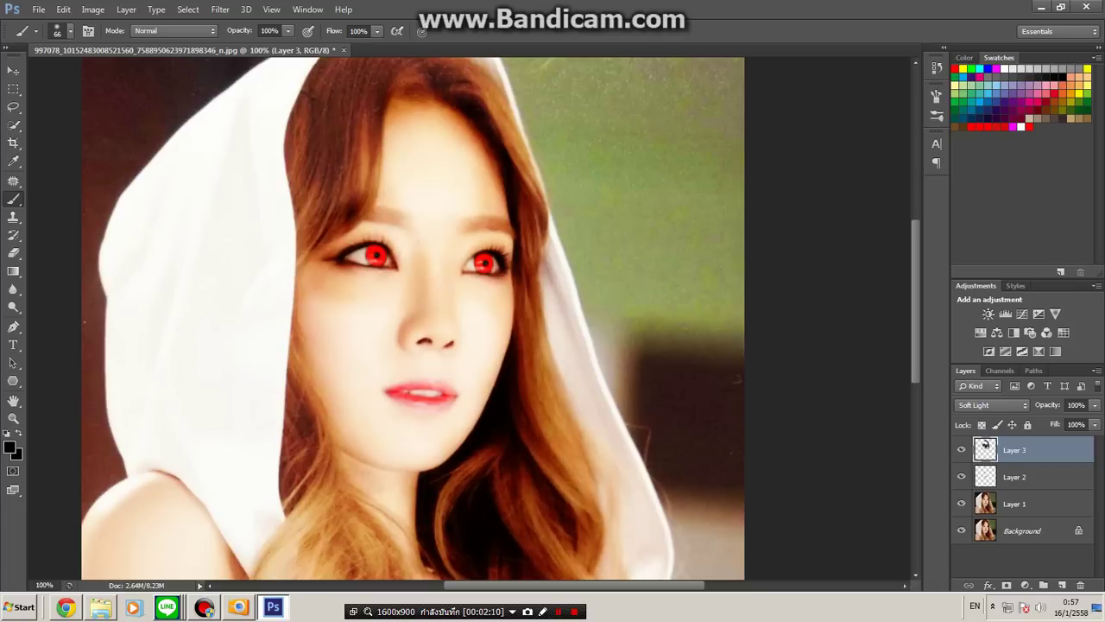
Step: Darken the hair on both sides of the face, the face itself and the lips with more black brush strokes on Layer 3
mouse_move(316, 427)
left_mouse_down()
mouse_move(302, 561)
mouse_move(304, 533)
mouse_move(347, 535)
mouse_move(376, 557)
mouse_move(385, 534)
mouse_move(307, 404)
mouse_move(298, 103)
mouse_move(371, 138)
mouse_move(393, 71)
mouse_move(338, 173)
mouse_move(431, 73)
mouse_move(458, 76)
mouse_move(328, 77)
left_mouse_up()
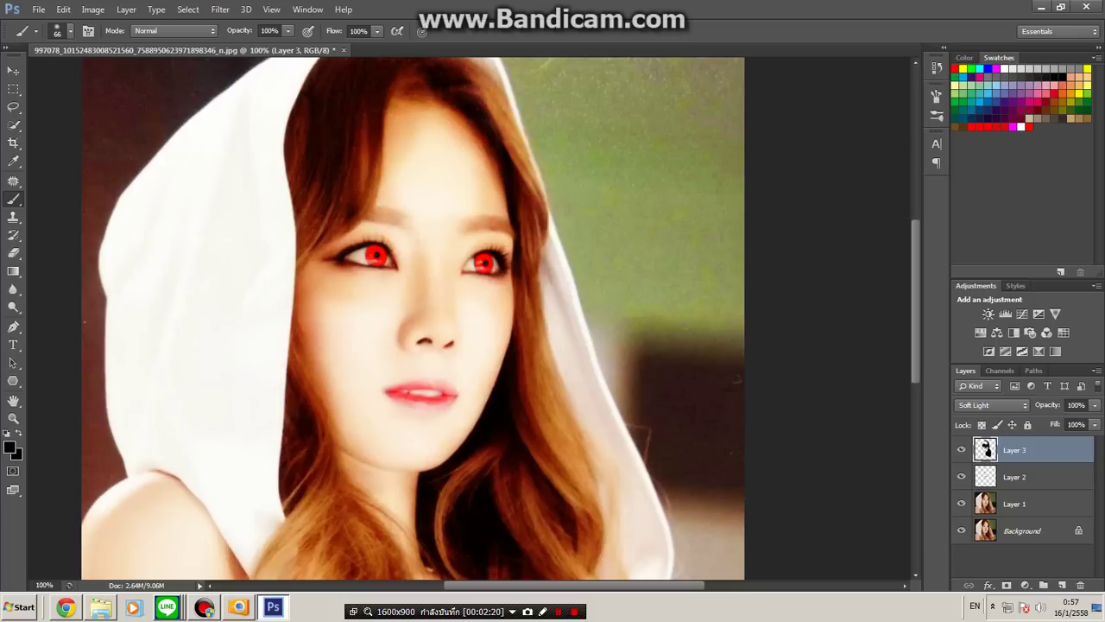
left_click_drag(464, 76, 484, 96)
left_click_drag(310, 313, 357, 466)
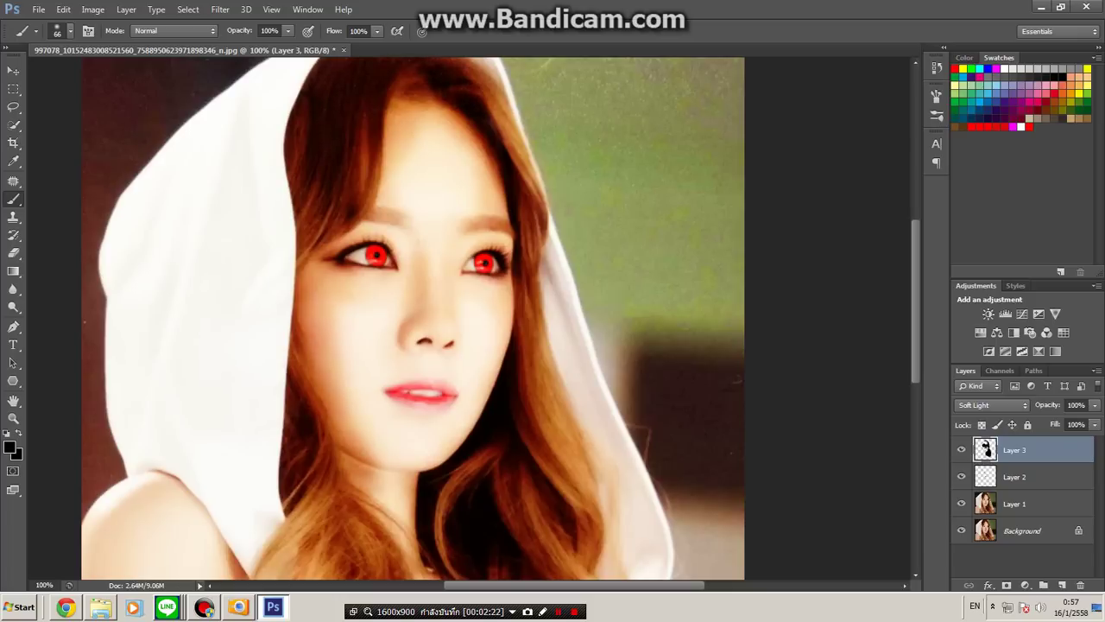
mouse_move(414, 166)
left_mouse_down()
mouse_move(488, 355)
mouse_move(469, 416)
mouse_move(401, 466)
mouse_move(379, 434)
left_mouse_up()
left_click(434, 138)
left_click_drag(543, 318, 543, 359)
mouse_move(439, 426)
left_mouse_down()
mouse_move(440, 409)
mouse_move(373, 370)
mouse_move(541, 281)
mouse_move(423, 343)
left_mouse_up()
left_click(573, 235)
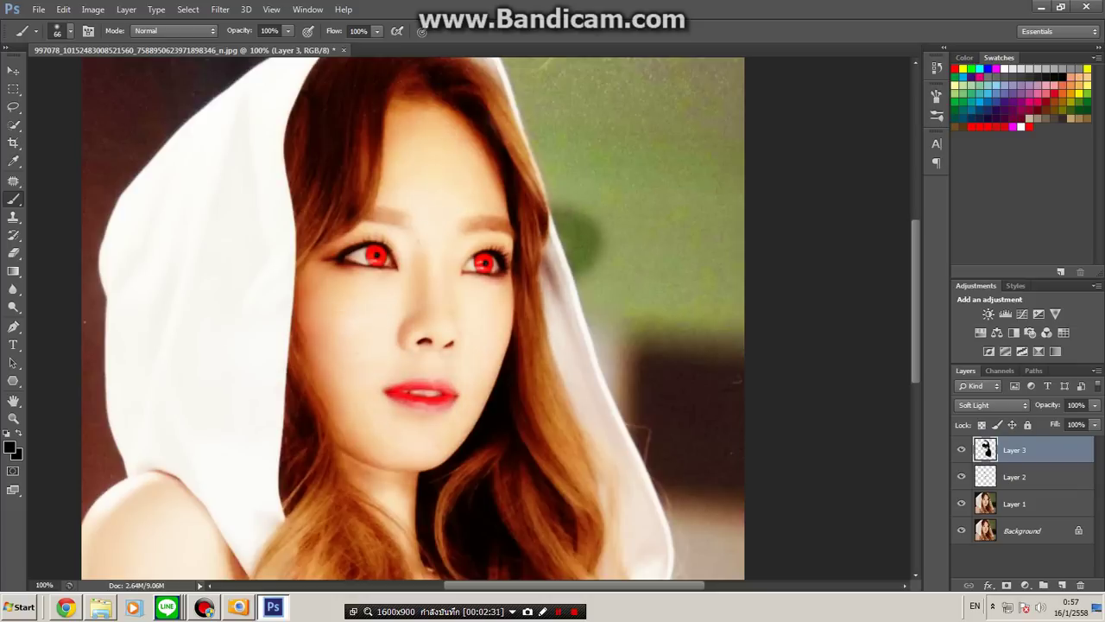
Step: Erase the excess shading from the cheeks, forehead, nose, neck and the background beside the hood with a 59 px Eraser
key("e")
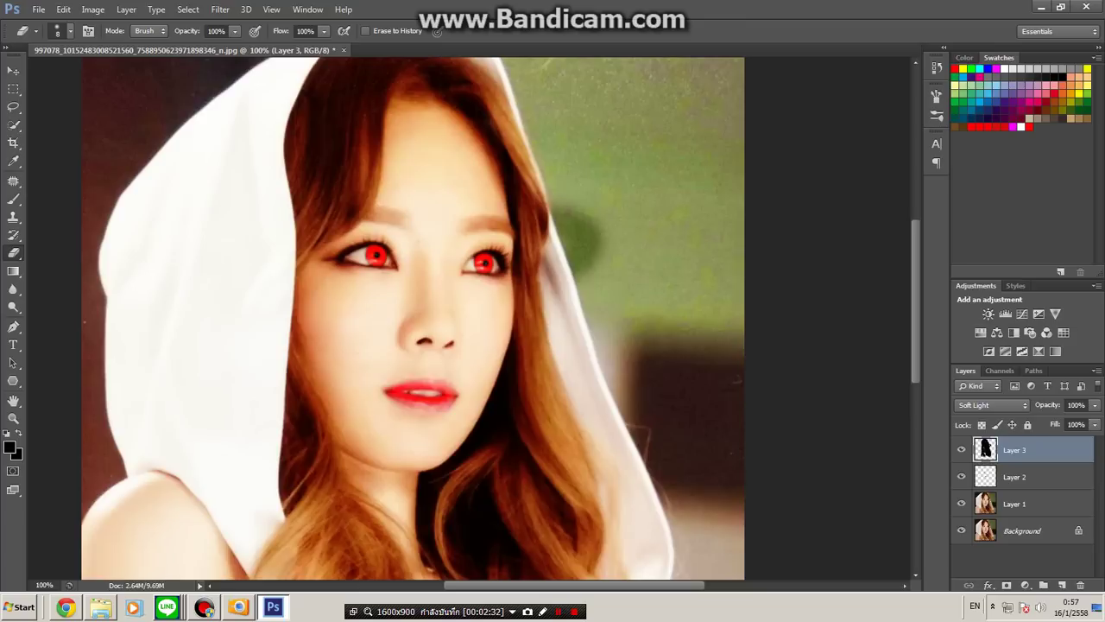
left_click(70, 31)
left_click_drag(25, 76, 93, 75)
type("59")
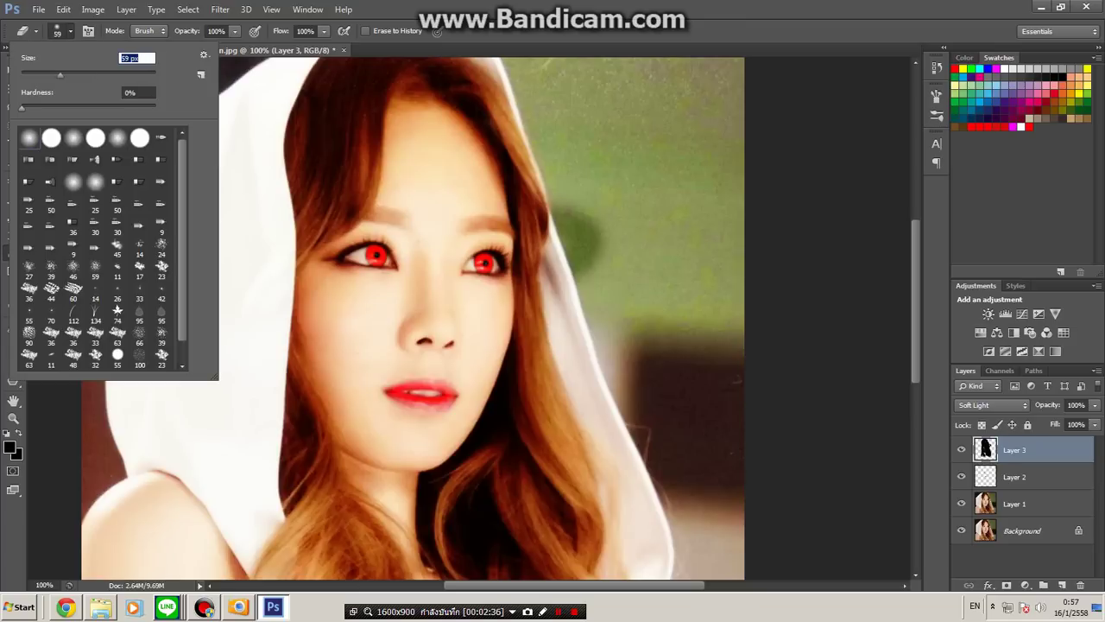
key("Return")
mouse_move(334, 284)
left_mouse_down()
mouse_move(325, 284)
mouse_move(318, 328)
mouse_move(331, 379)
mouse_move(387, 360)
mouse_move(377, 425)
mouse_move(412, 424)
mouse_move(469, 359)
mouse_move(416, 371)
mouse_move(464, 325)
left_mouse_up()
left_click_drag(480, 275, 508, 363)
mouse_move(431, 156)
left_mouse_down()
mouse_move(449, 192)
mouse_move(394, 173)
mouse_move(449, 139)
mouse_move(485, 204)
mouse_move(400, 130)
mouse_move(411, 114)
left_mouse_up()
left_click_drag(437, 264, 430, 330)
mouse_move(390, 478)
left_mouse_down()
mouse_move(357, 476)
mouse_move(421, 494)
mouse_move(409, 473)
mouse_move(349, 448)
mouse_move(350, 466)
mouse_move(415, 520)
mouse_move(355, 440)
left_mouse_up()
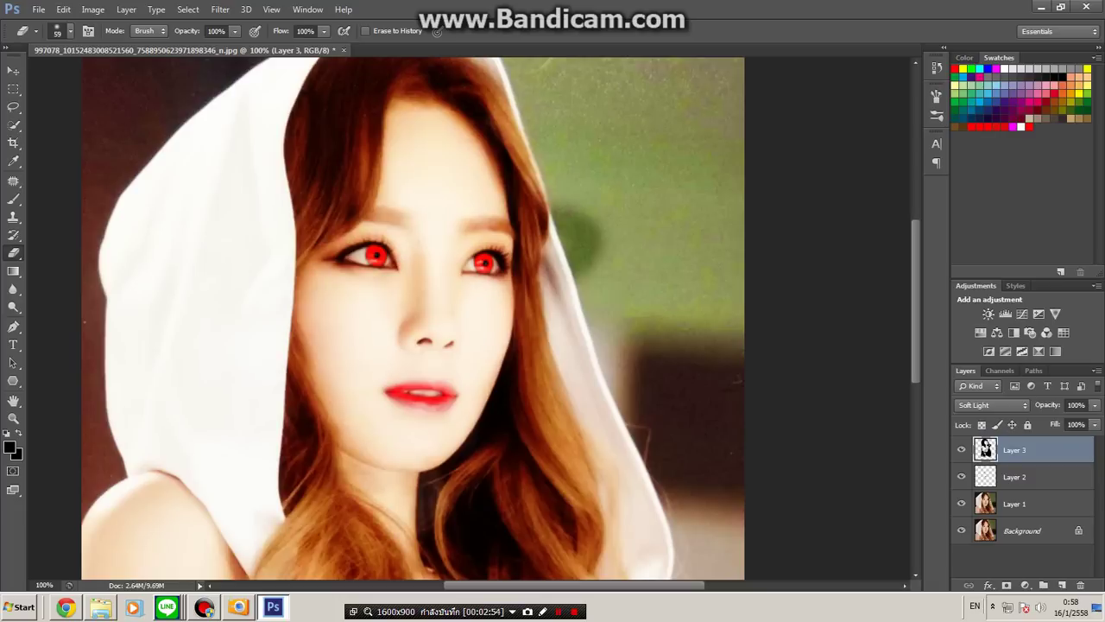
mouse_move(594, 244)
left_mouse_down()
mouse_move(579, 244)
mouse_move(576, 268)
mouse_move(544, 274)
left_mouse_up()
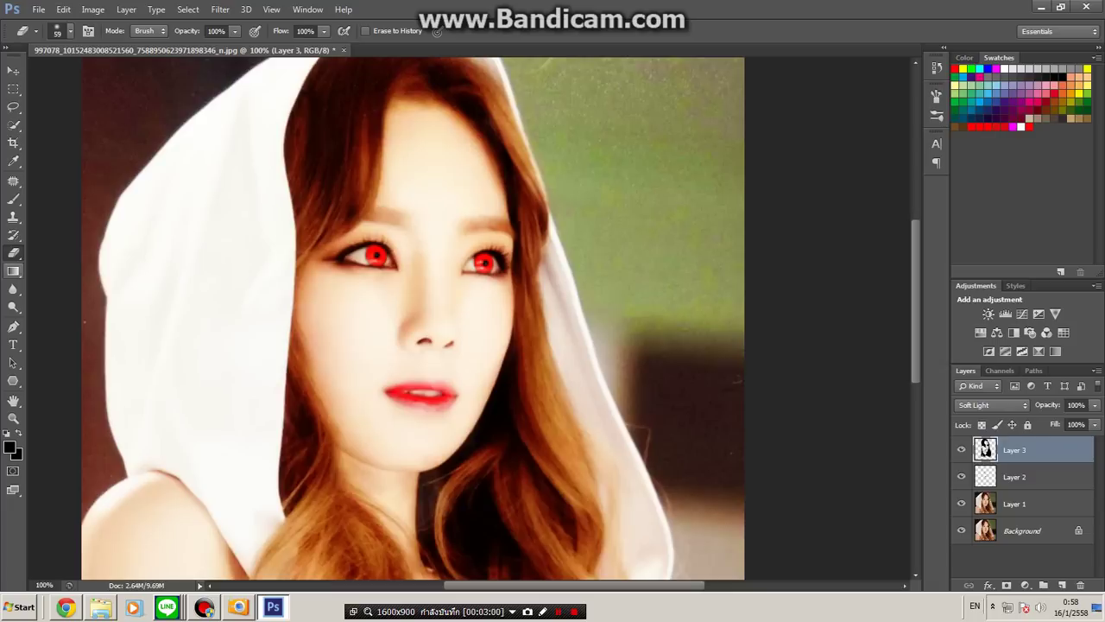
Step: Repaint soft black shading along both sides of the nose and around both eyes with the Brush tool
left_click(14, 198)
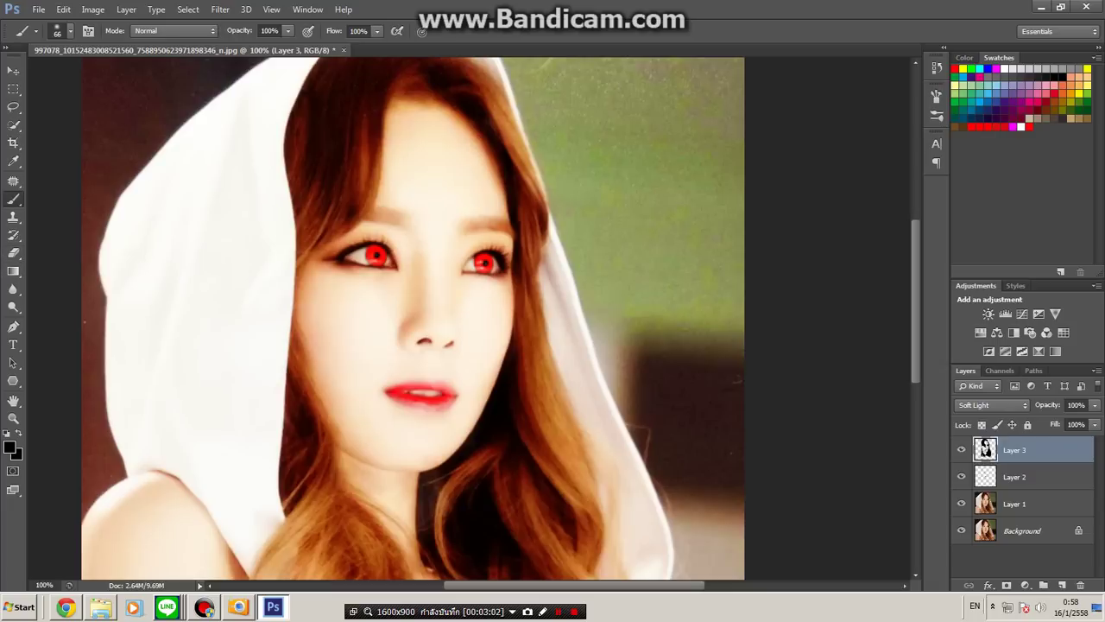
left_click_drag(427, 283, 423, 335)
left_click_drag(450, 275, 452, 336)
left_click_drag(480, 219, 493, 220)
left_click(489, 275)
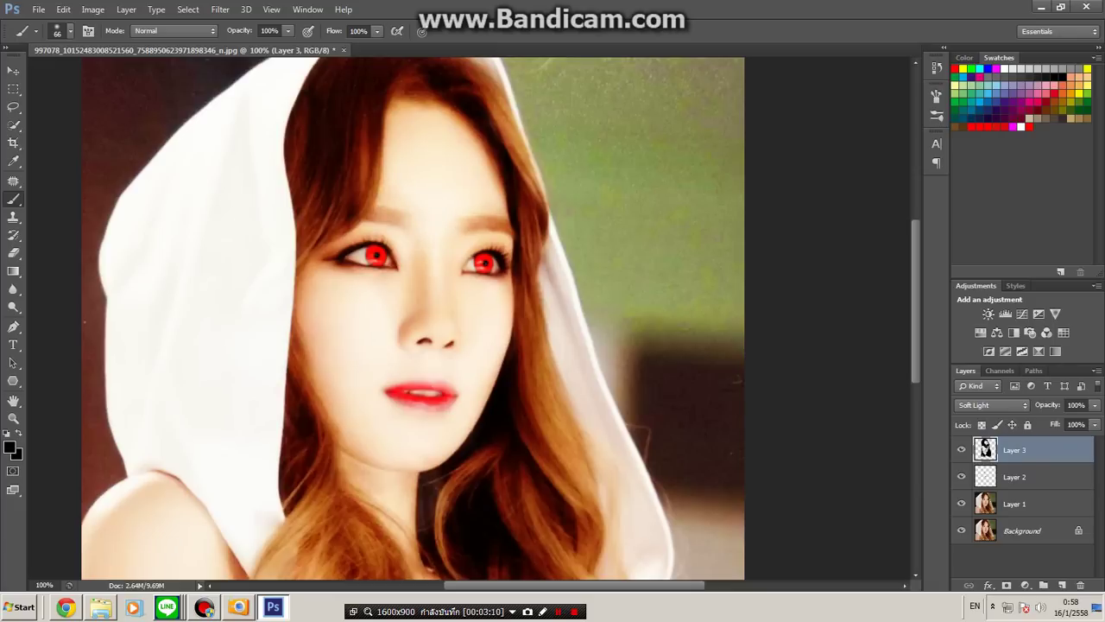
mouse_move(344, 267)
left_mouse_down()
mouse_move(354, 281)
mouse_move(322, 275)
left_mouse_up()
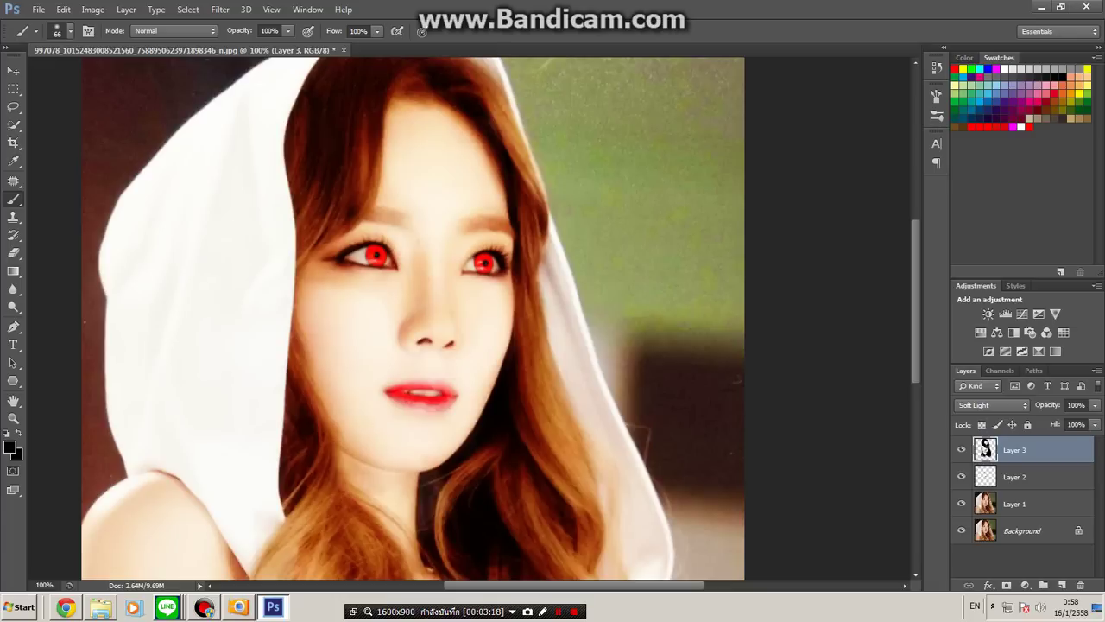
mouse_move(489, 278)
left_mouse_down()
mouse_move(499, 286)
mouse_move(542, 272)
left_mouse_up()
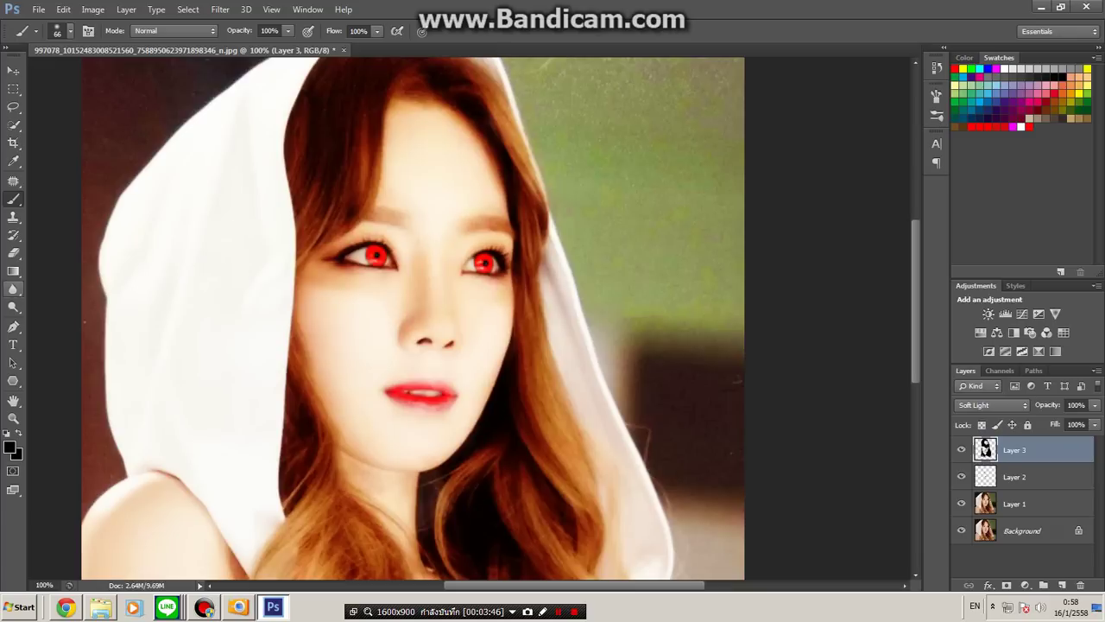
Step: Add a new layer above Layer 3 and ready the Pen tool for work on the mouth
left_click(14, 327)
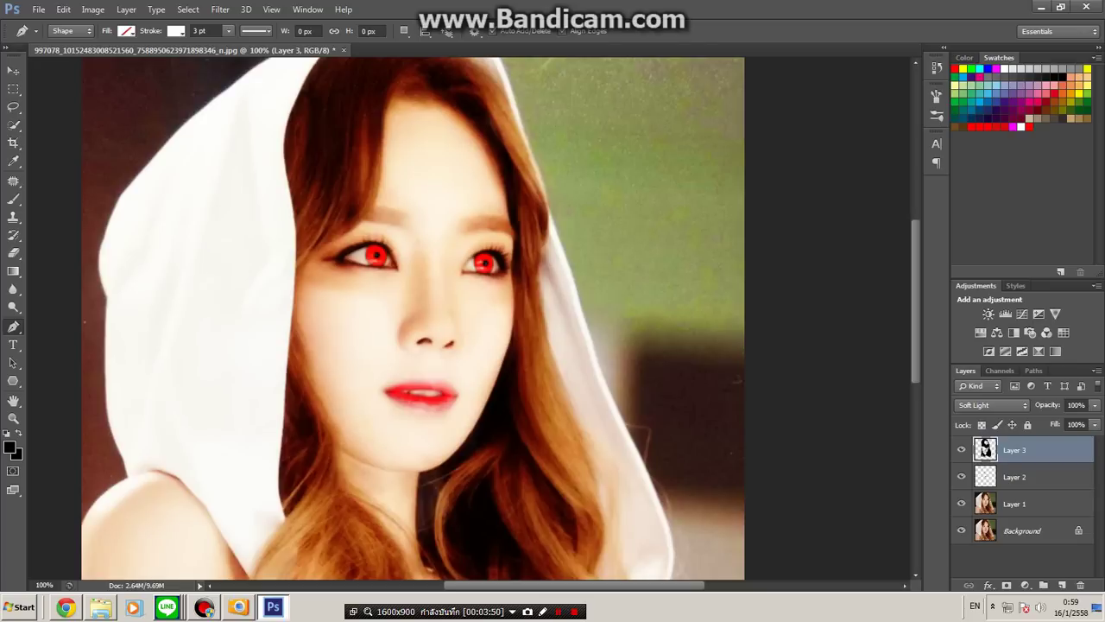
left_click(14, 418)
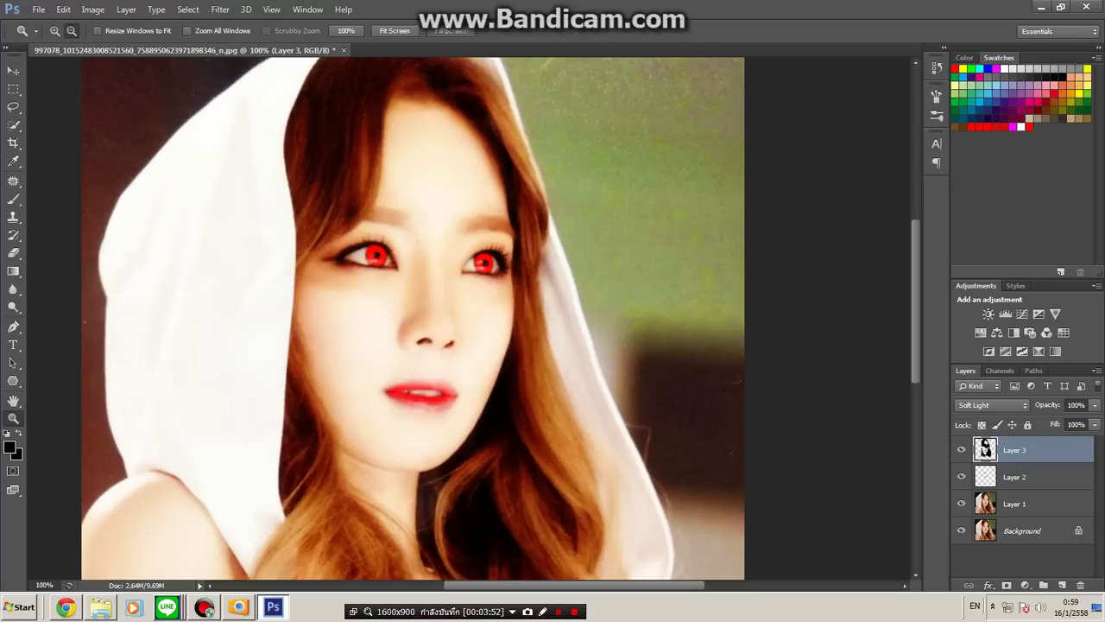
left_click_drag(164, 209, 618, 572)
left_click(448, 399)
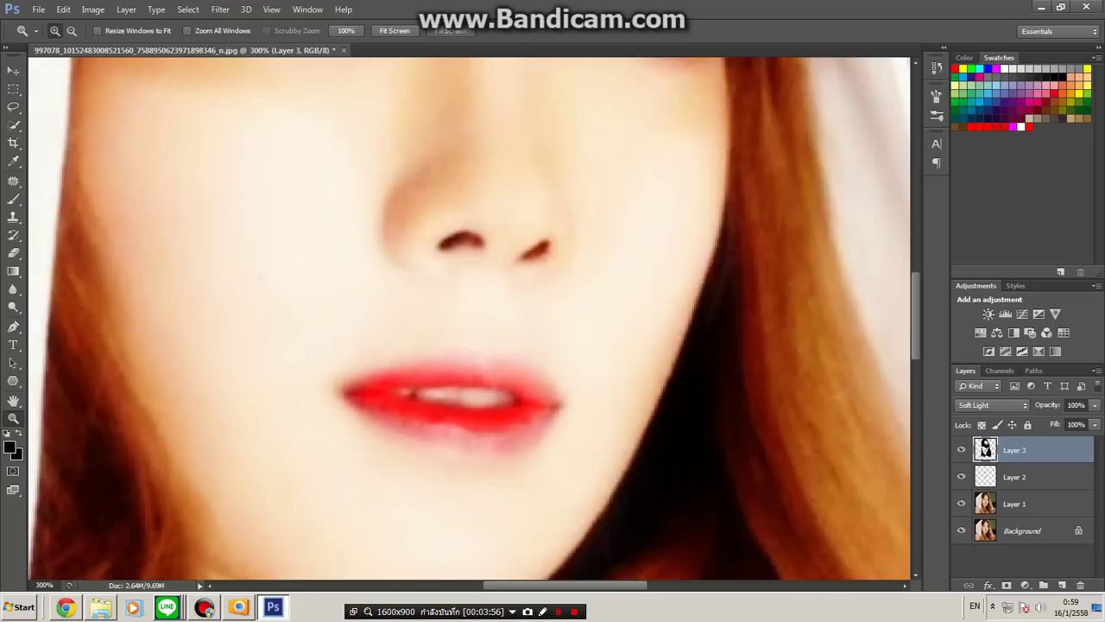
key("p")
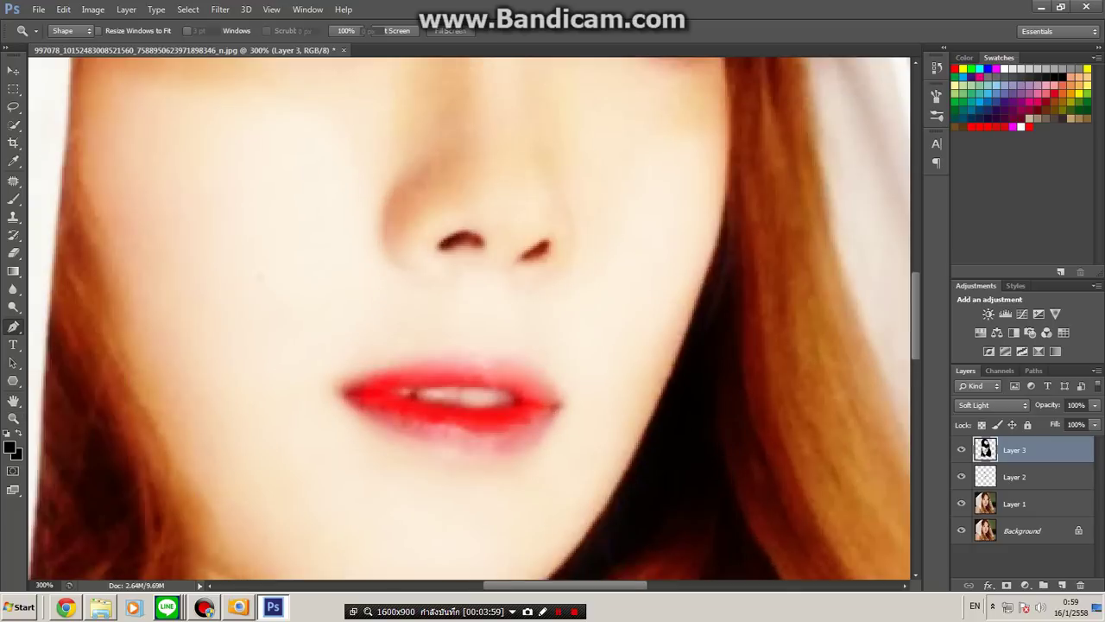
left_click(1061, 585)
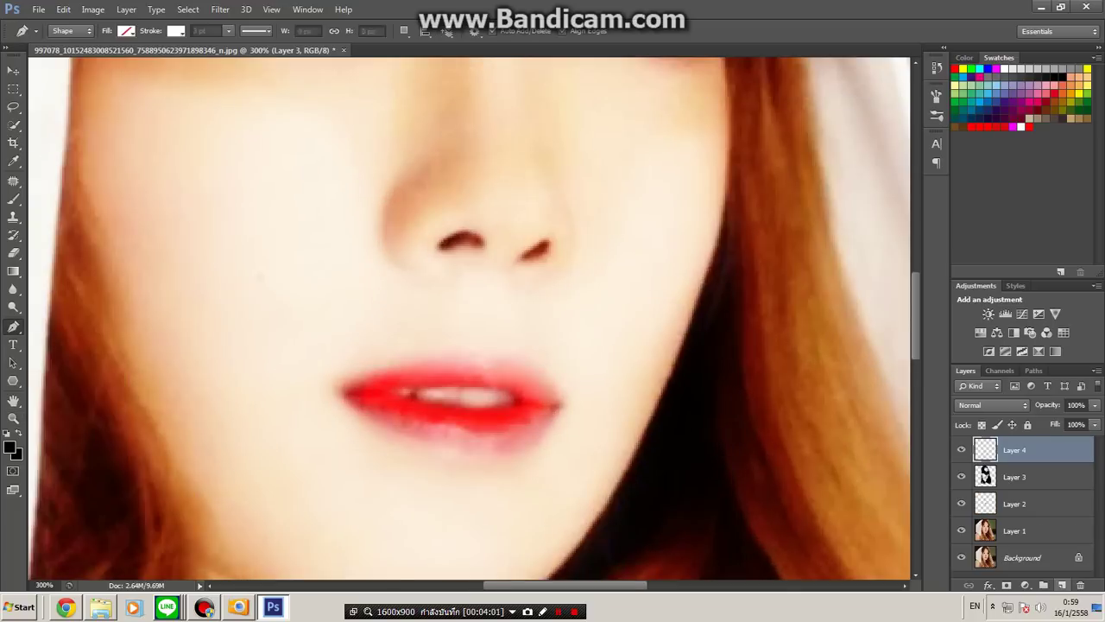
Step: Draw a narrow pointed fang with a white 3 pt outline hanging from the left part of the mouth, and shift it slightly down-left
mouse_move(393, 394)
left_mouse_down()
mouse_move(395, 480)
mouse_move(384, 478)
mouse_move(405, 472)
mouse_move(422, 394)
mouse_move(371, 387)
mouse_move(440, 396)
left_mouse_up()
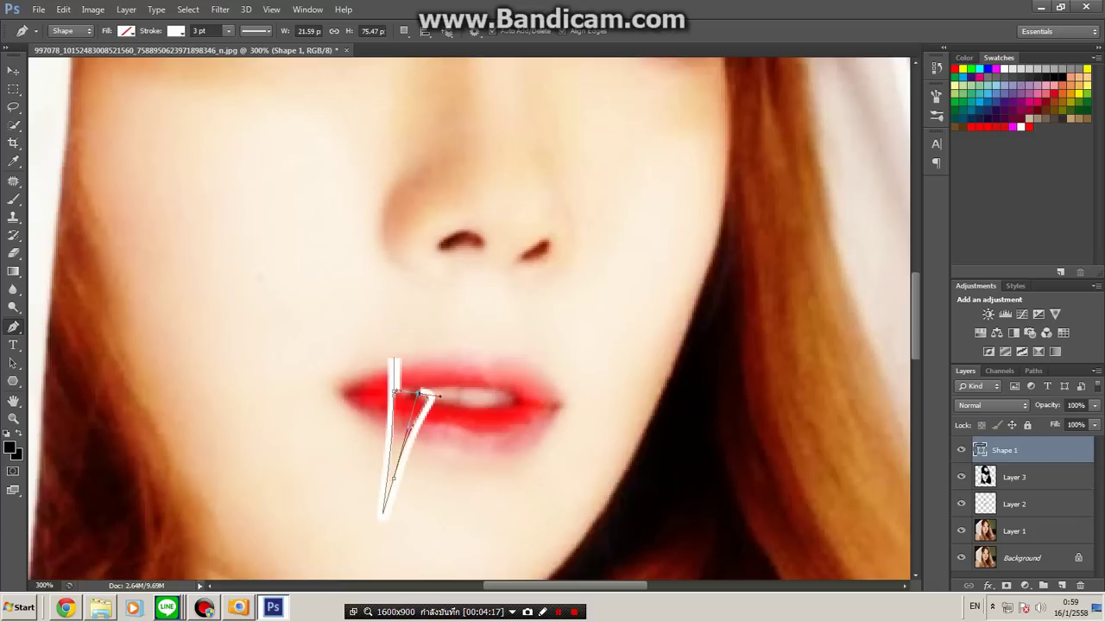
left_click_drag(393, 393, 394, 358)
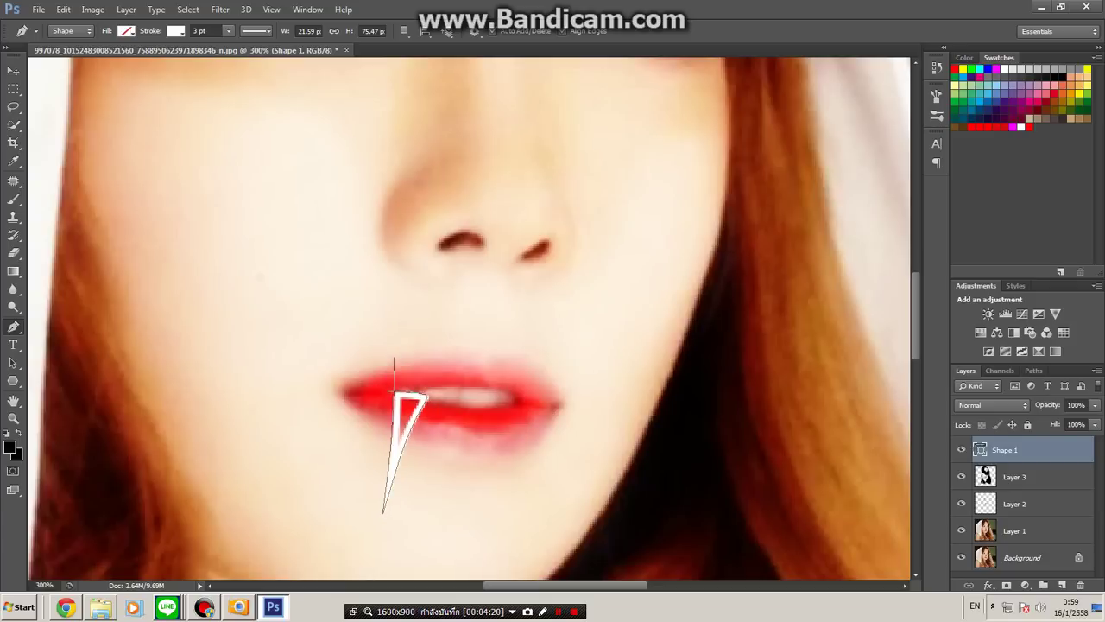
key("v")
mouse_move(421, 397)
left_mouse_down()
mouse_move(411, 390)
mouse_move(415, 401)
left_mouse_up()
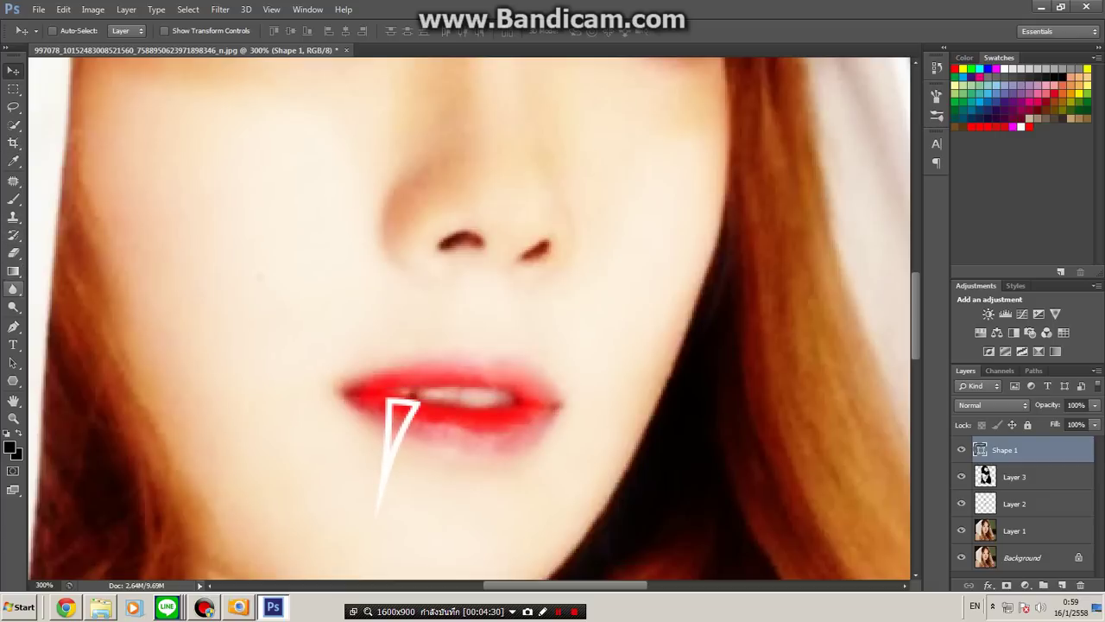
Step: Rasterize the fang's shape layer so it can be painted with the Brush tool
left_click(13, 199)
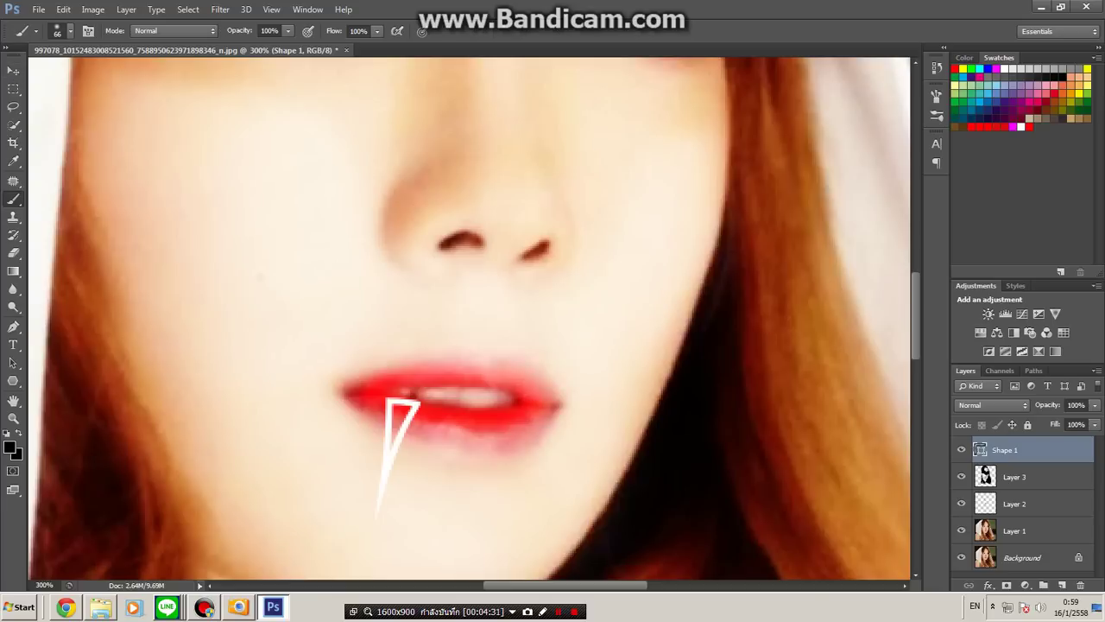
left_click(406, 410)
left_click(525, 232)
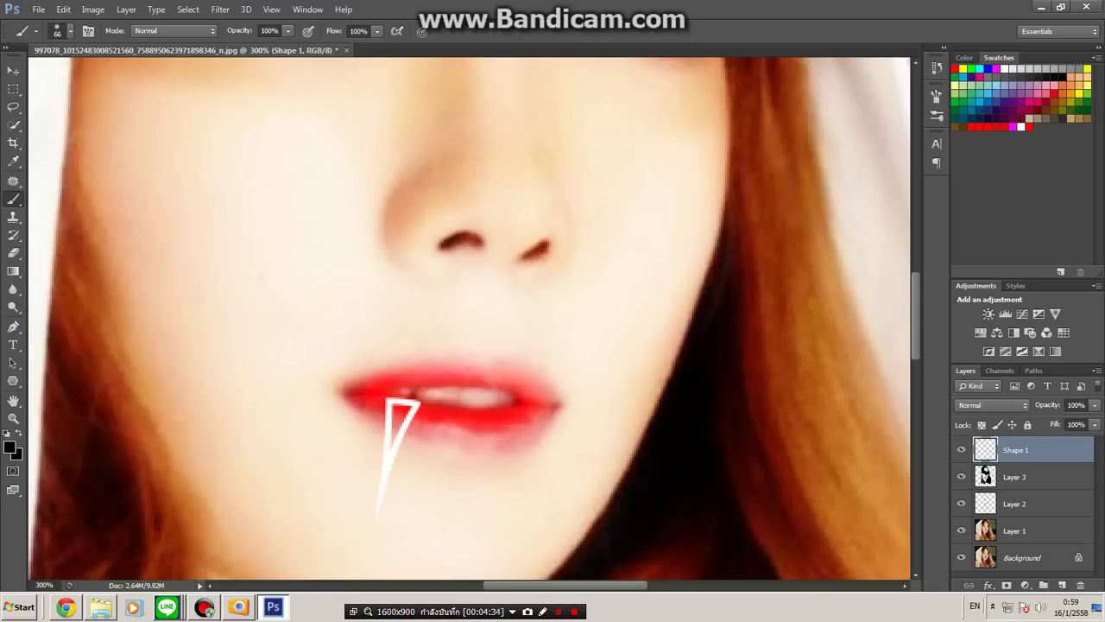
Step: Set a smaller brush and the foreground colour to white (ffffff), and dab paint inside the fang outline
left_click(70, 32)
left_click_drag(64, 76, 31, 76)
left_click(10, 446)
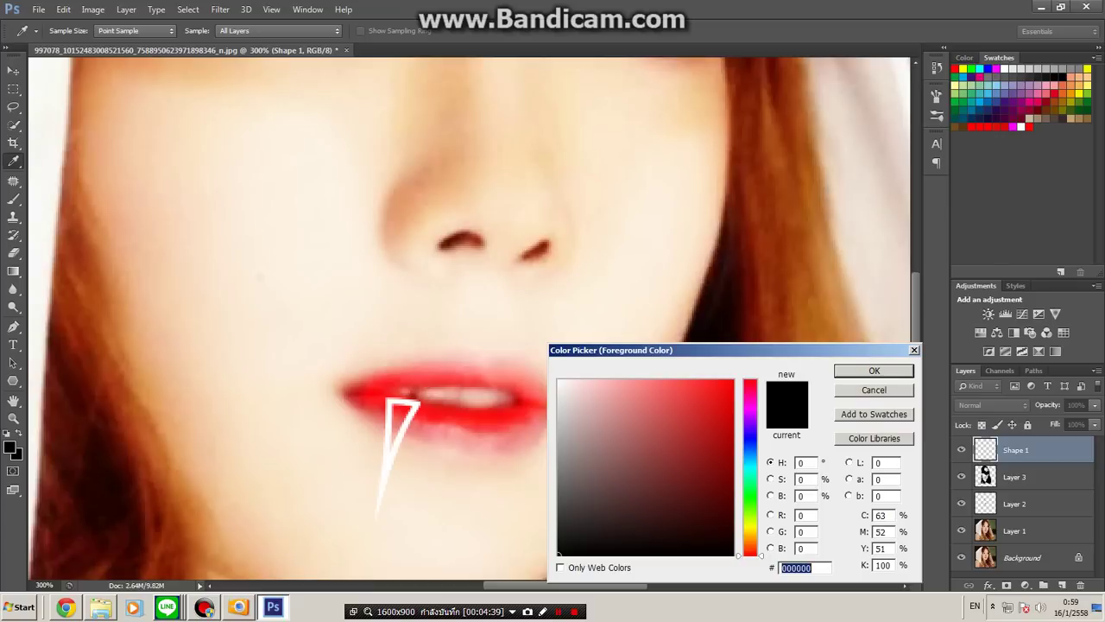
type("ffffff")
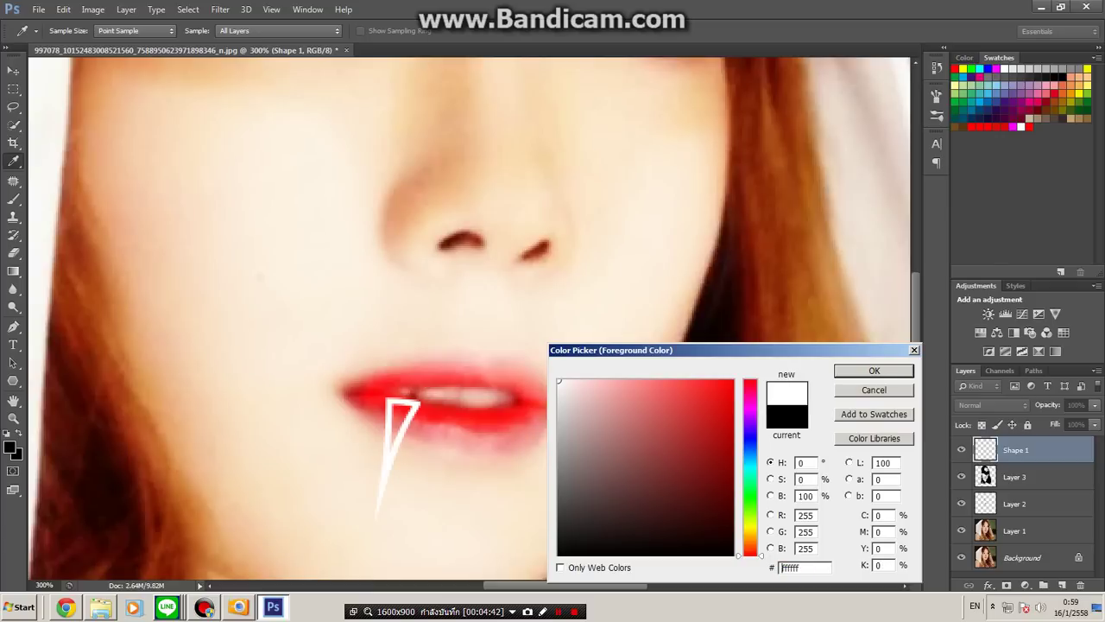
key("Return")
left_click_drag(400, 411, 400, 414)
Step: Fill the rest of the fang's interior with white using a hard round 7 px brush
left_click(70, 31)
left_click(139, 139)
left_click_drag(29, 75, 26, 76)
key("Return")
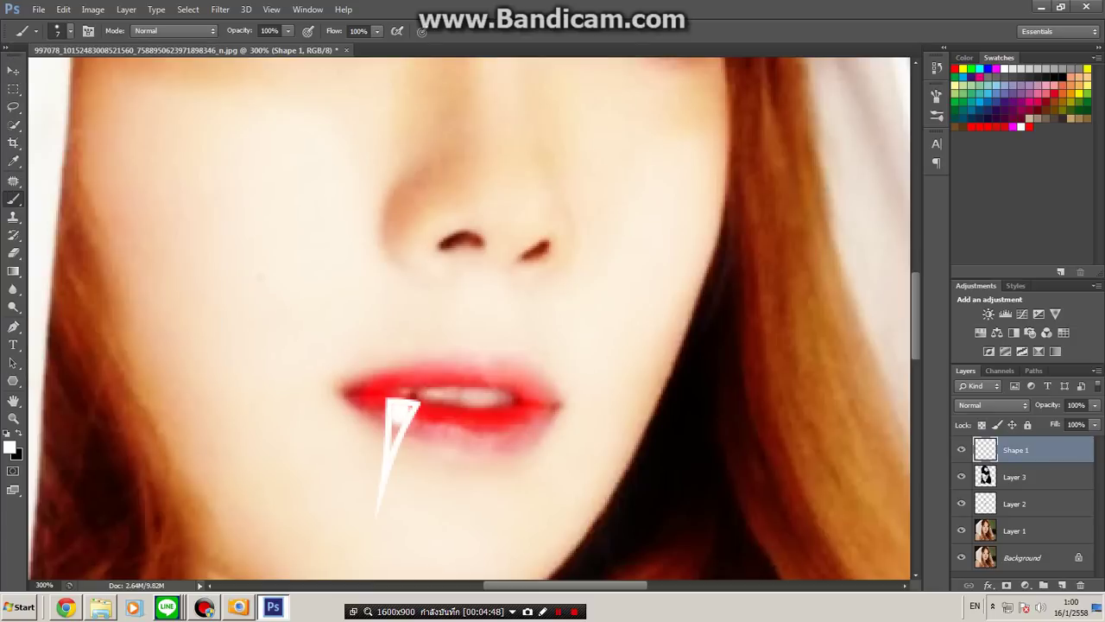
left_click_drag(411, 410, 396, 428)
left_click(397, 443)
Step: Try a long white stroke from the top of the fang to its tip, and undo it
left_click_drag(414, 405, 374, 521)
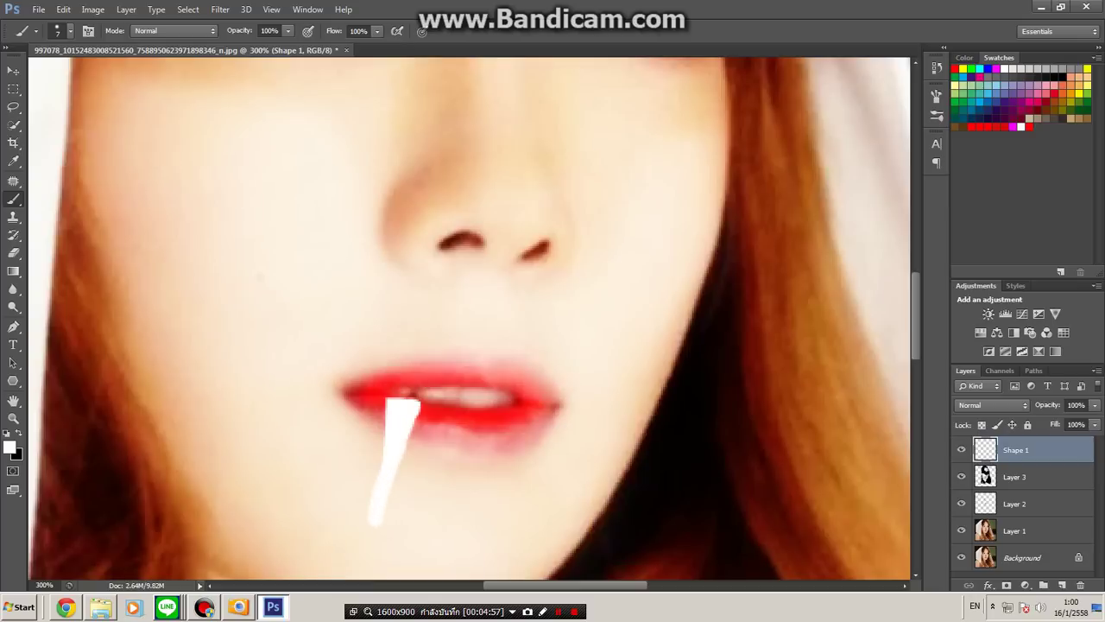
left_click(63, 10)
left_click(92, 17)
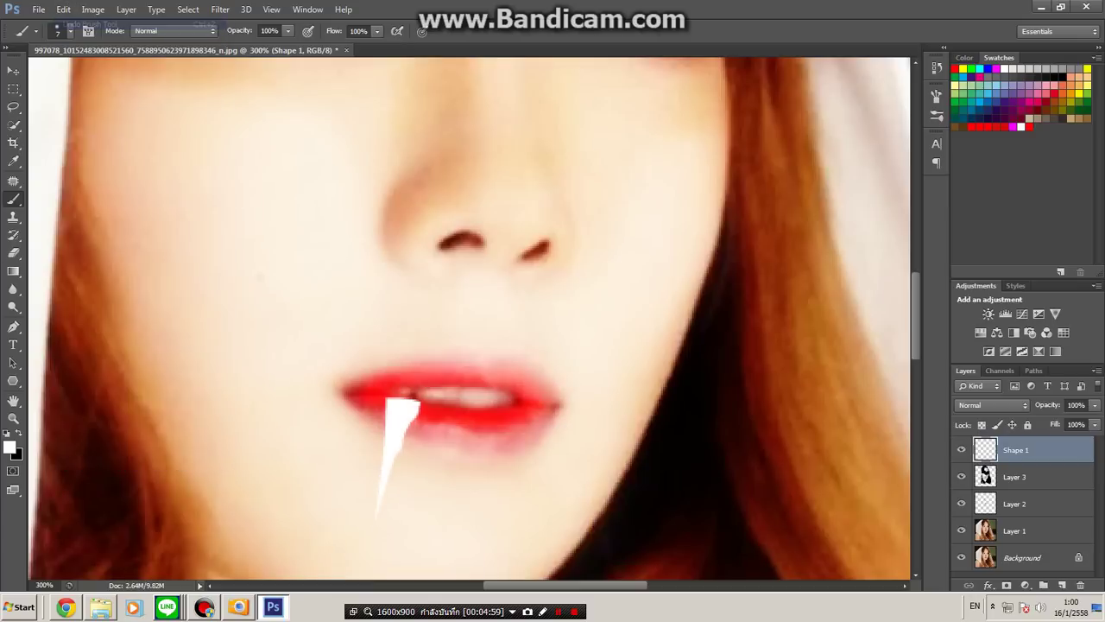
left_click(63, 9)
left_click(92, 19)
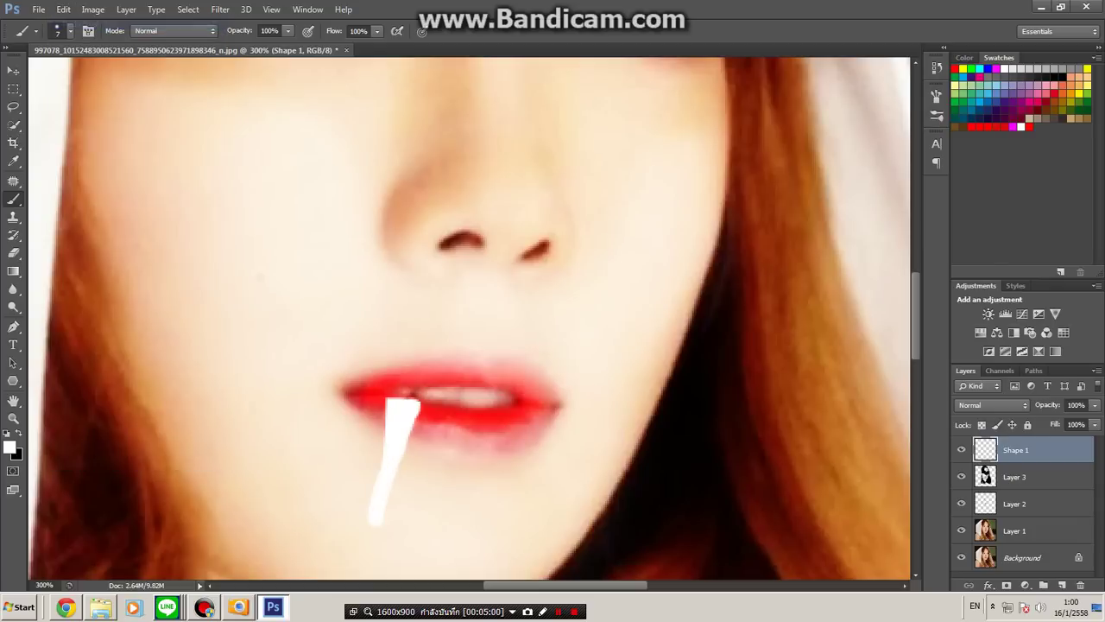
left_click(63, 9)
left_click(91, 17)
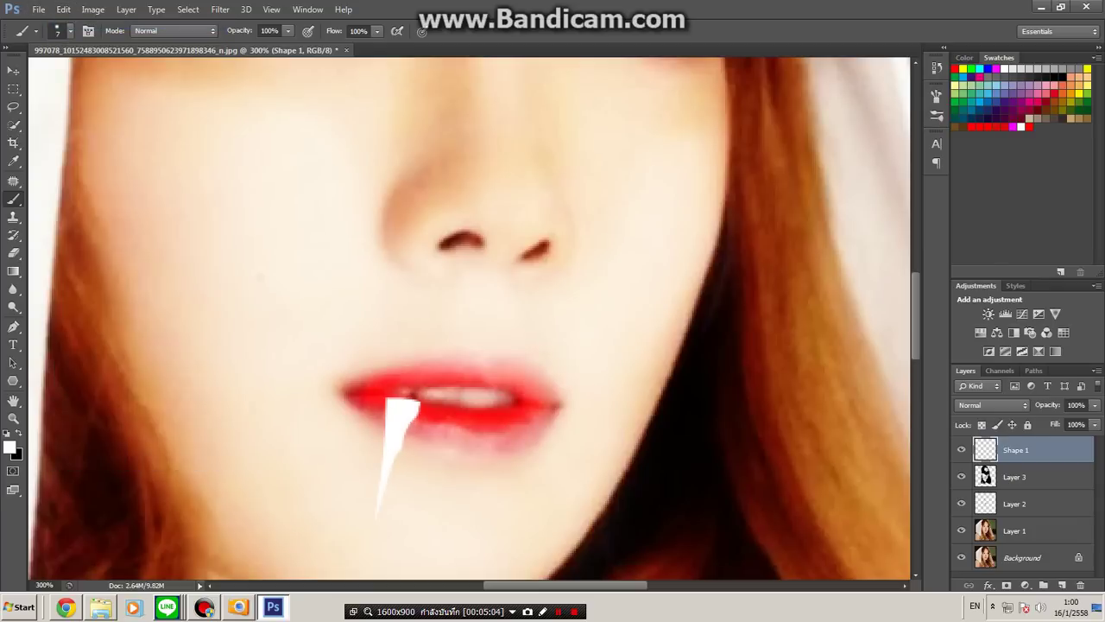
Step: Trim the fang's ragged right edge with the hard 59 px Eraser and move the fang up onto the lip
key("e")
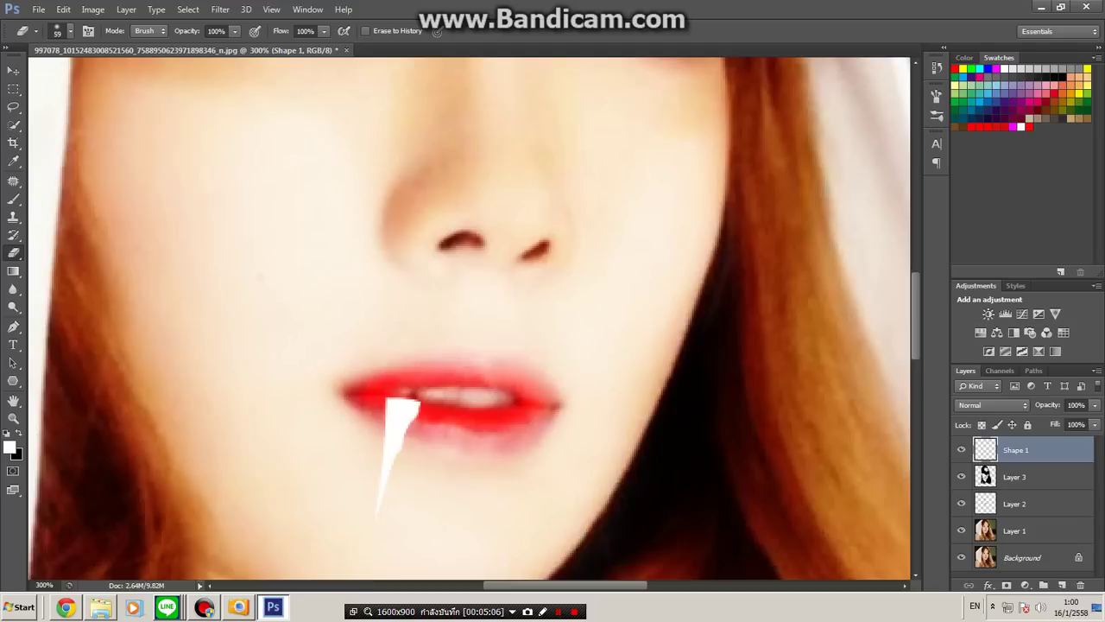
left_click(57, 31)
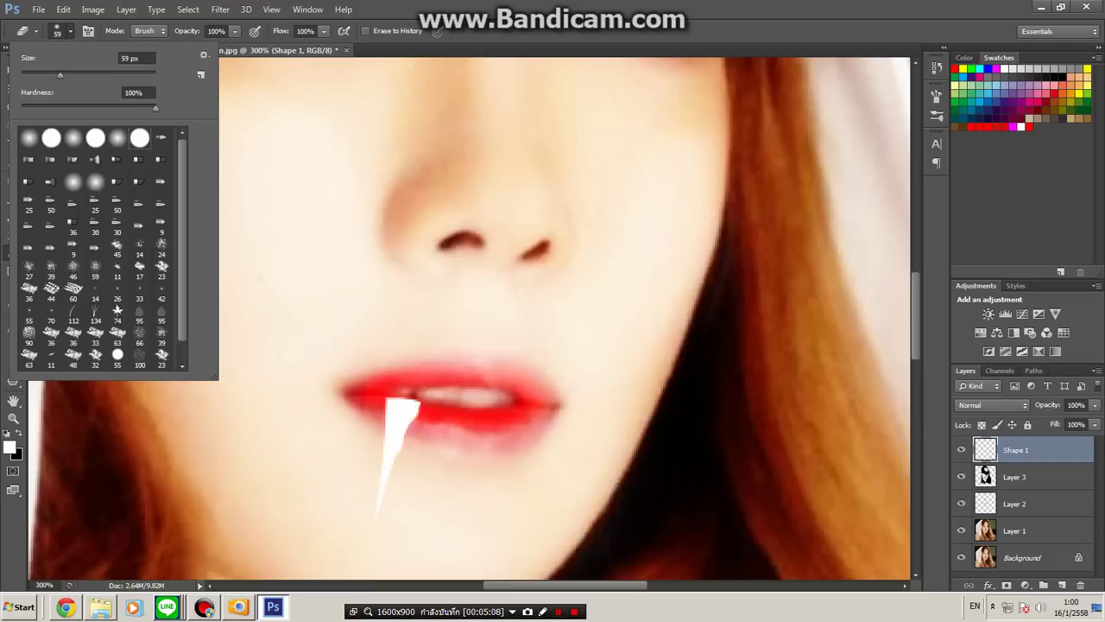
key("Escape")
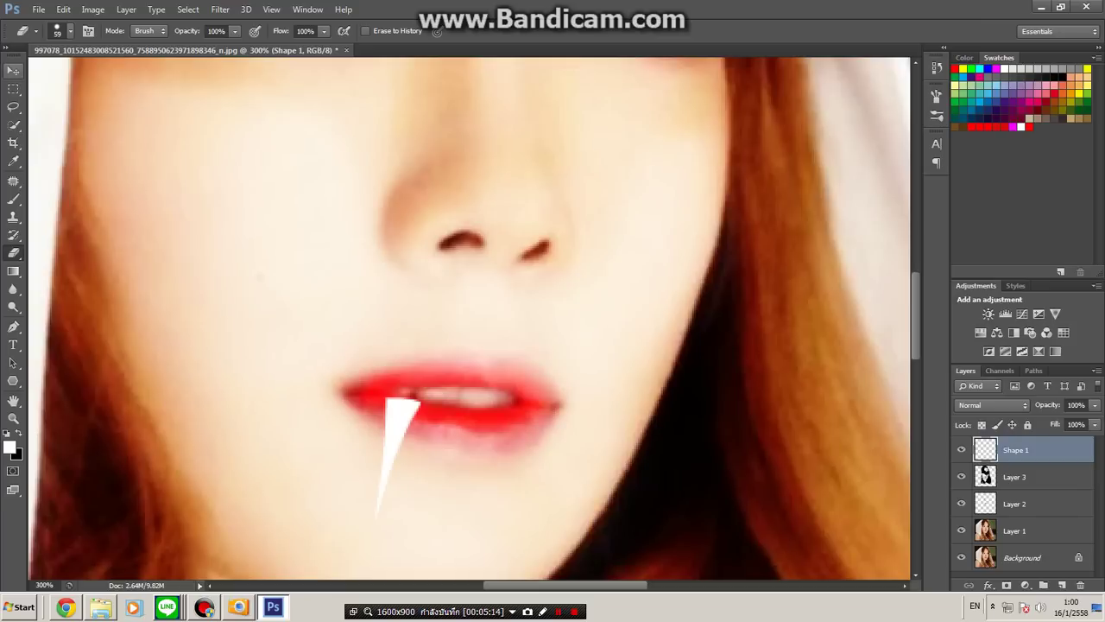
left_click(14, 70)
left_click_drag(408, 394, 404, 383)
Step: Erase the fang's top edge to follow the lip line and nudge the fang into place
left_click(14, 252)
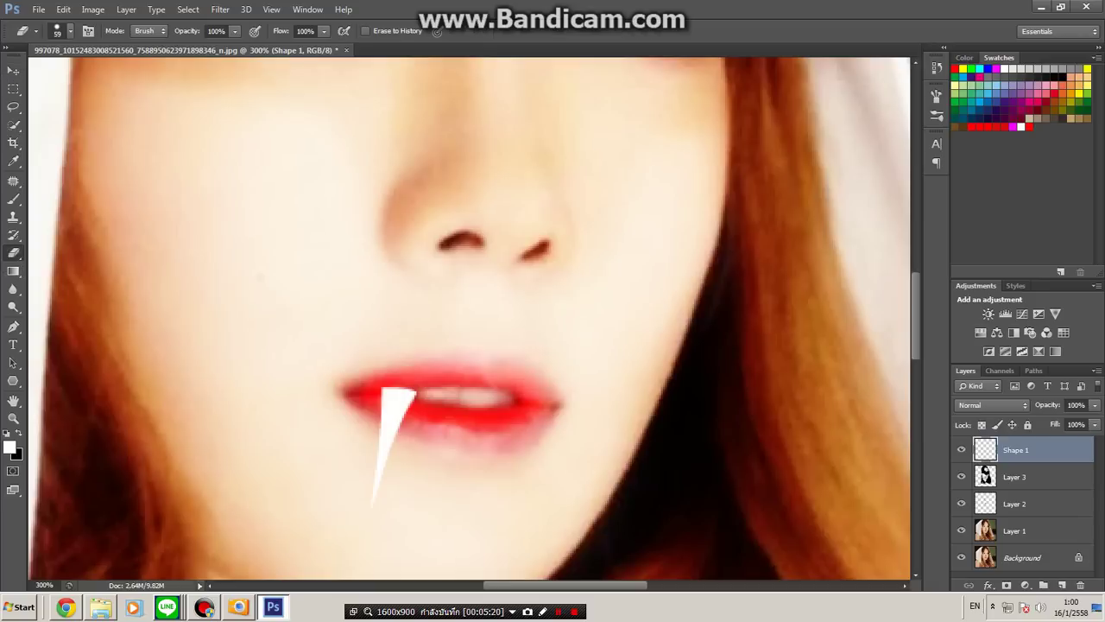
left_click_drag(380, 347, 419, 356)
key("v")
left_click_drag(396, 408, 394, 406)
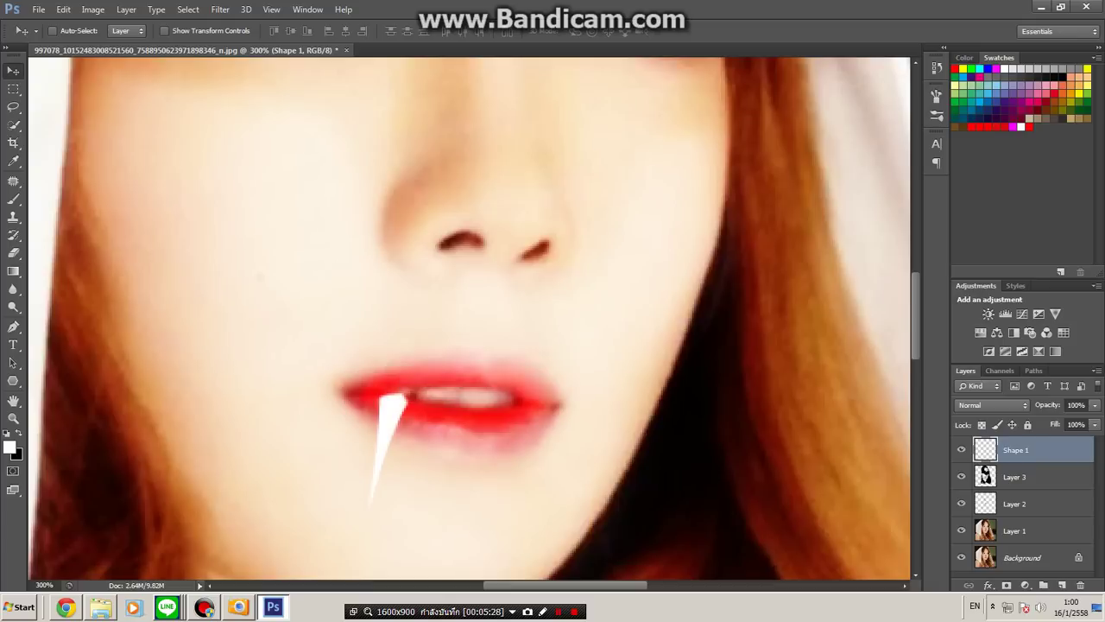
left_click_drag(395, 408, 396, 408)
Step: Fade the top of the fang into the lip with a soft 59 px Eraser at 0% hardness
left_click(13, 253)
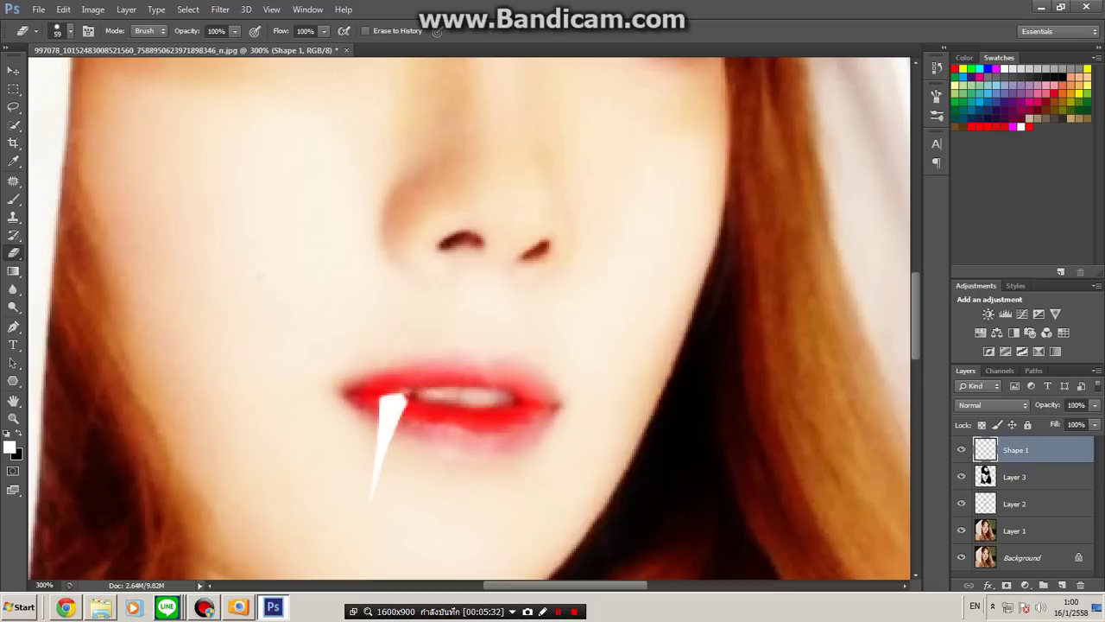
left_click(70, 32)
left_click(117, 138)
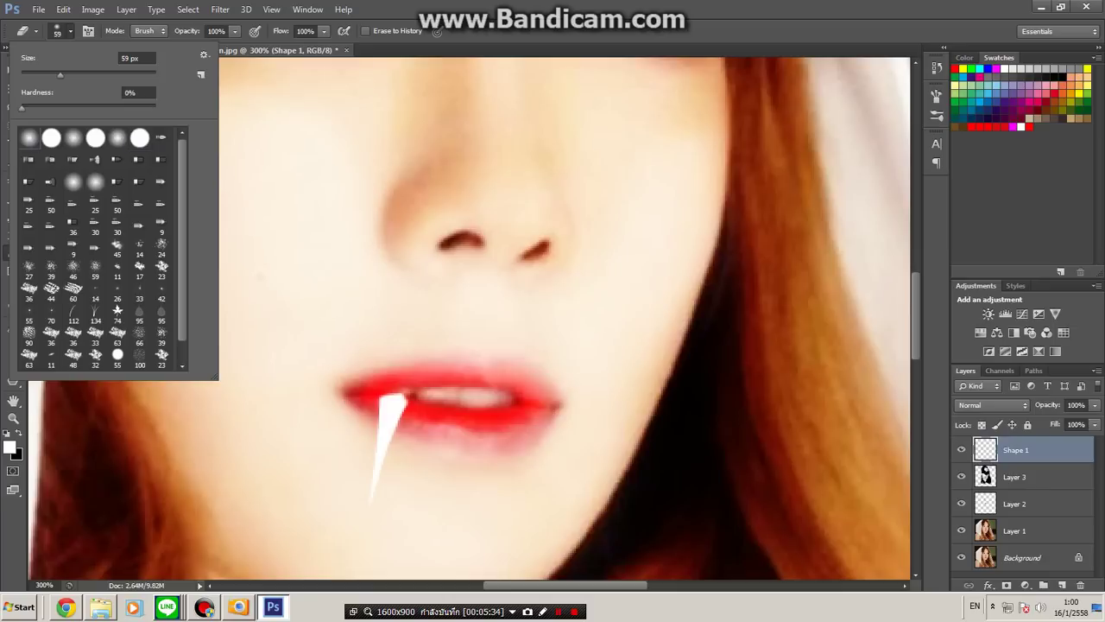
left_click(394, 370)
left_click(394, 369)
left_click(394, 371)
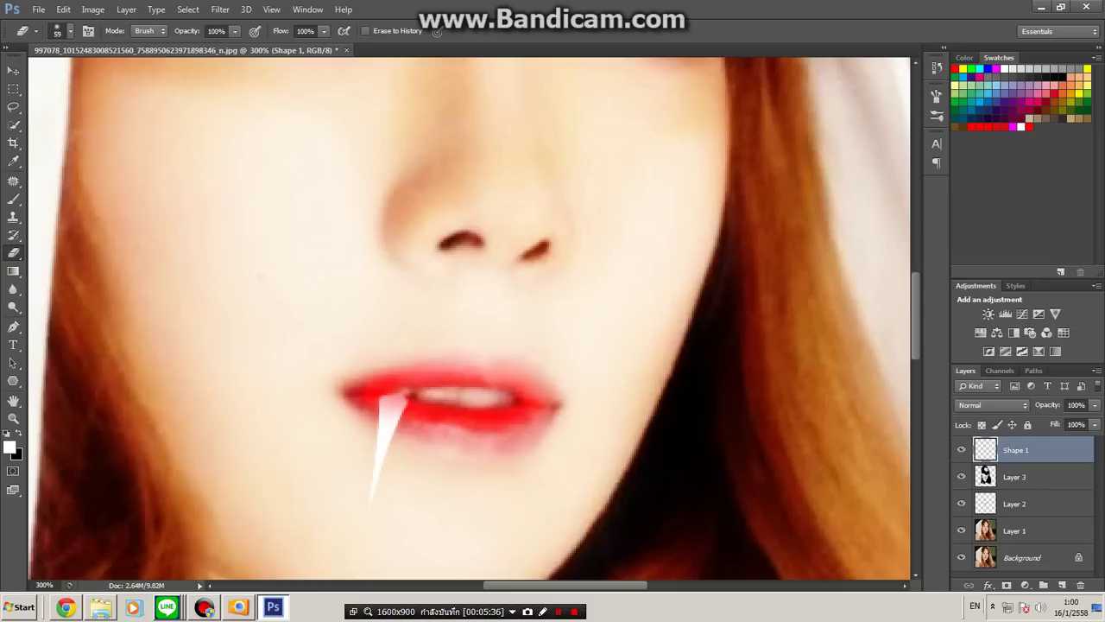
Step: Duplicate the fang layer and place the copy at the right part of the mouth
key("v")
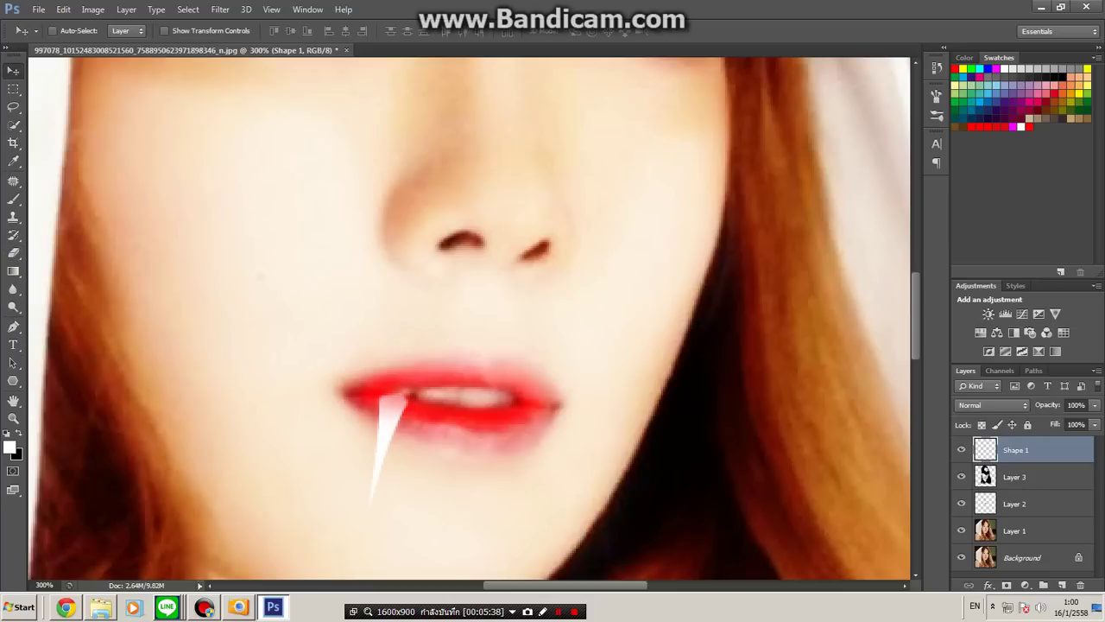
left_click_drag(396, 401, 396, 401)
key("ctrl+j")
left_click_drag(404, 395, 530, 403)
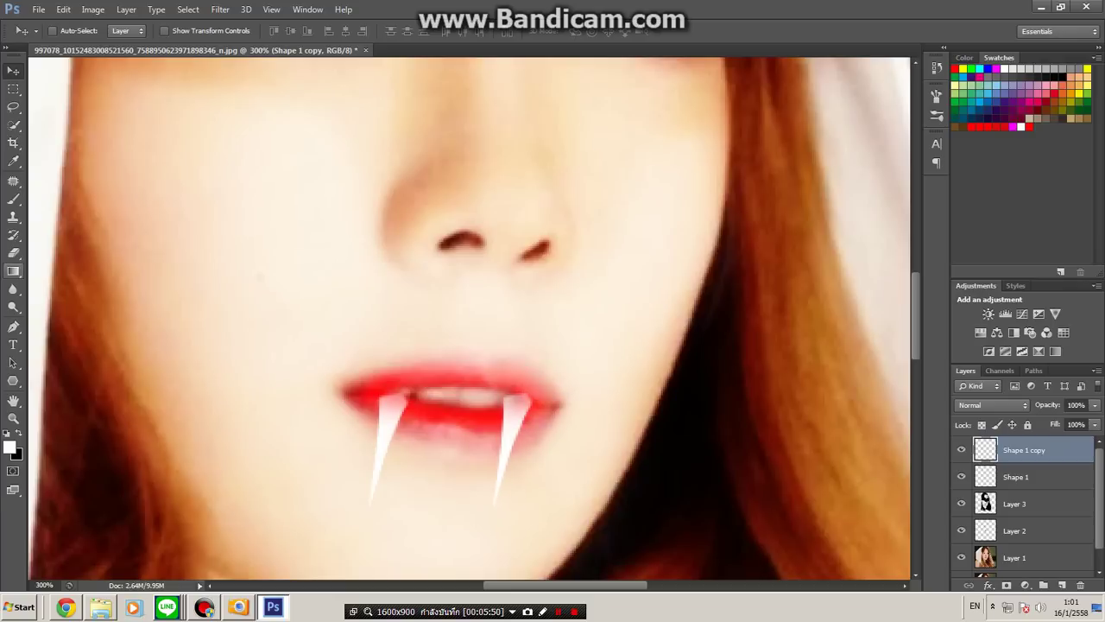
Step: Fade the top of the second fang with the soft Eraser, and select the Shape 1 layer
key("e")
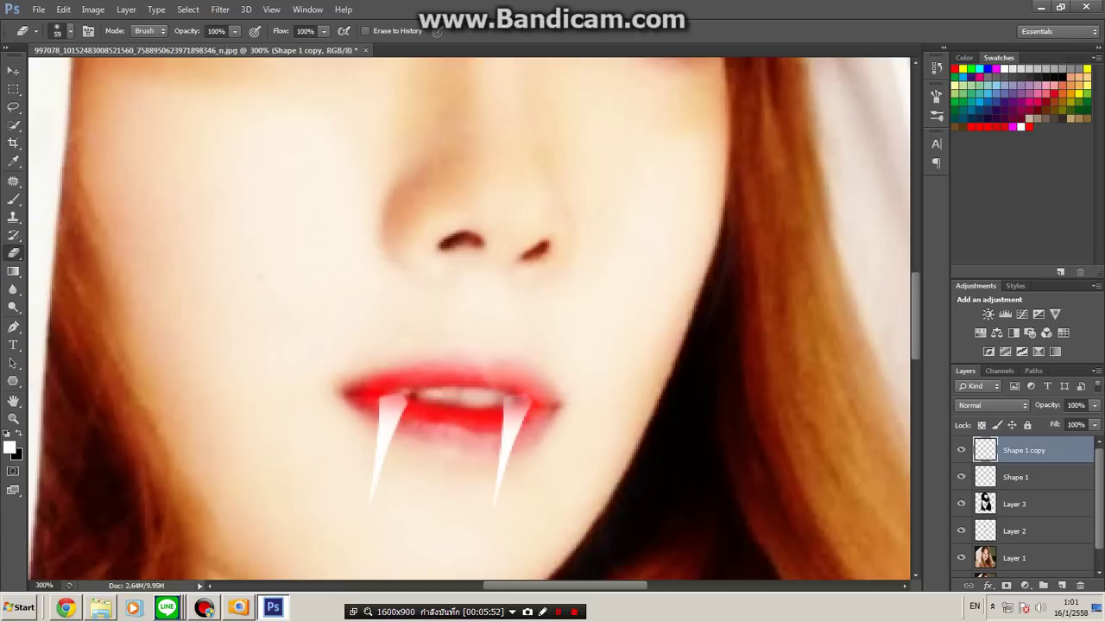
left_click(517, 366)
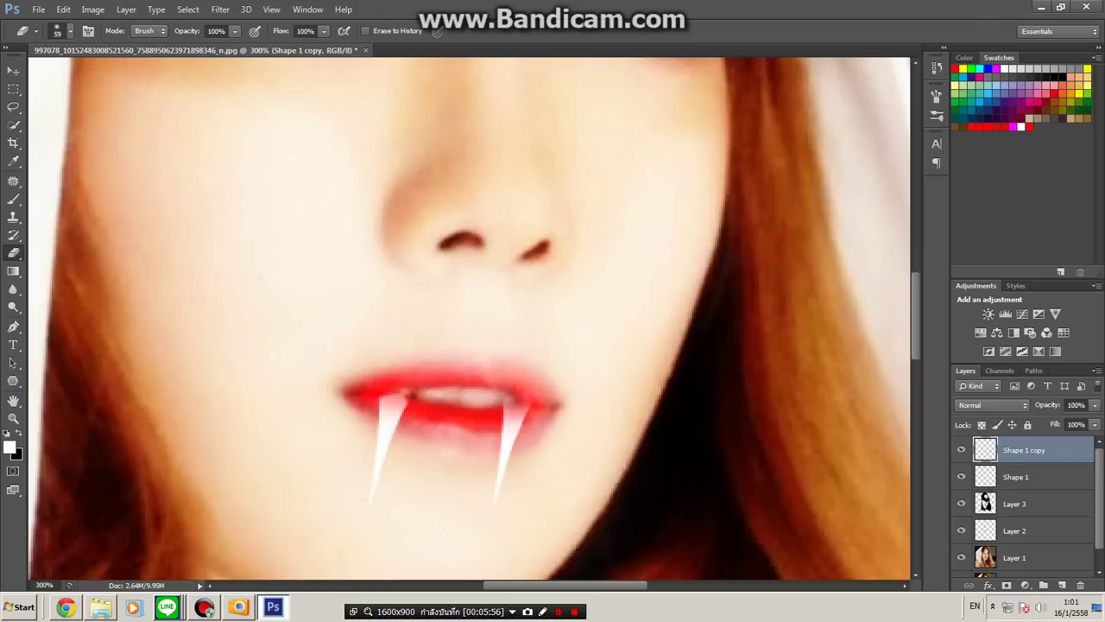
key("alt+bracketleft")
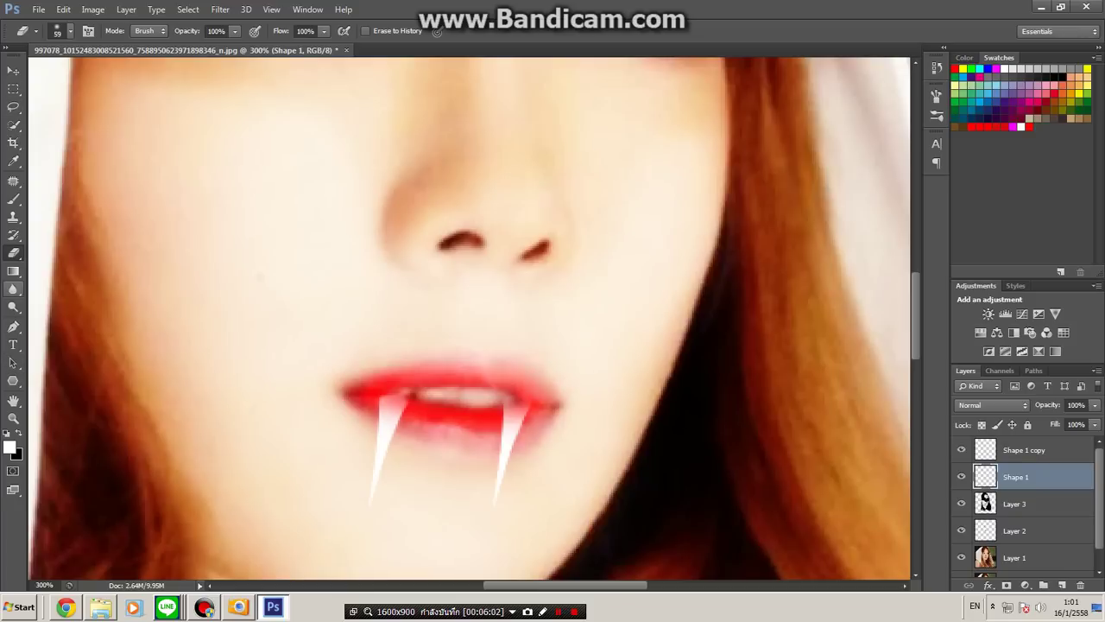
Step: Examine both fangs against the whole portrait and again close up around the mouth
left_click(13, 418)
left_click(71, 30)
left_click(458, 377)
left_click(455, 378)
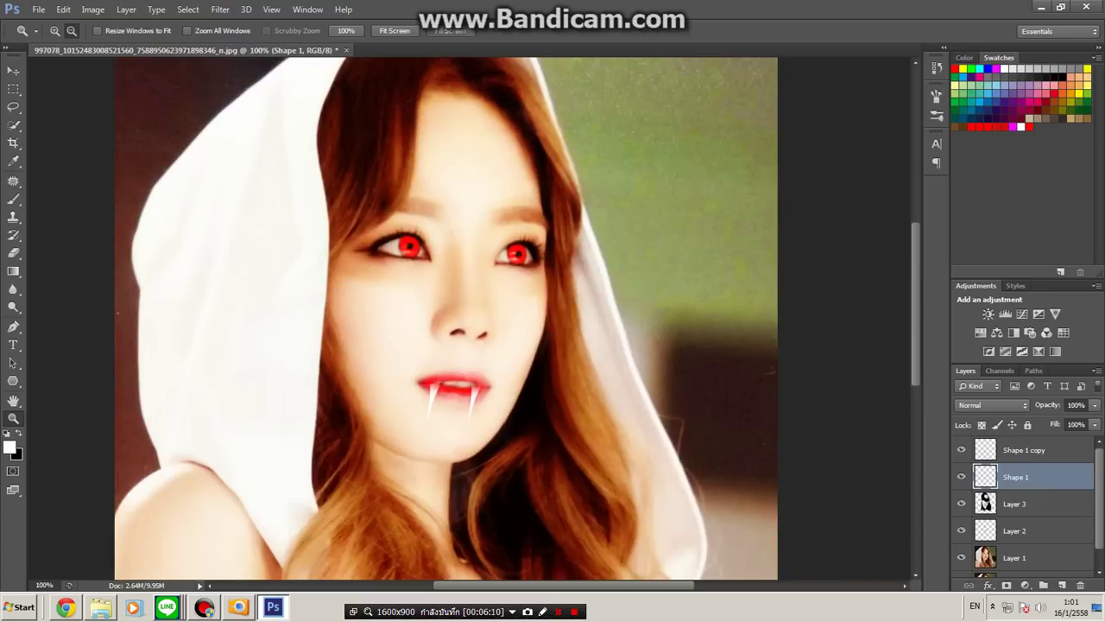
key("ctrl+minus")
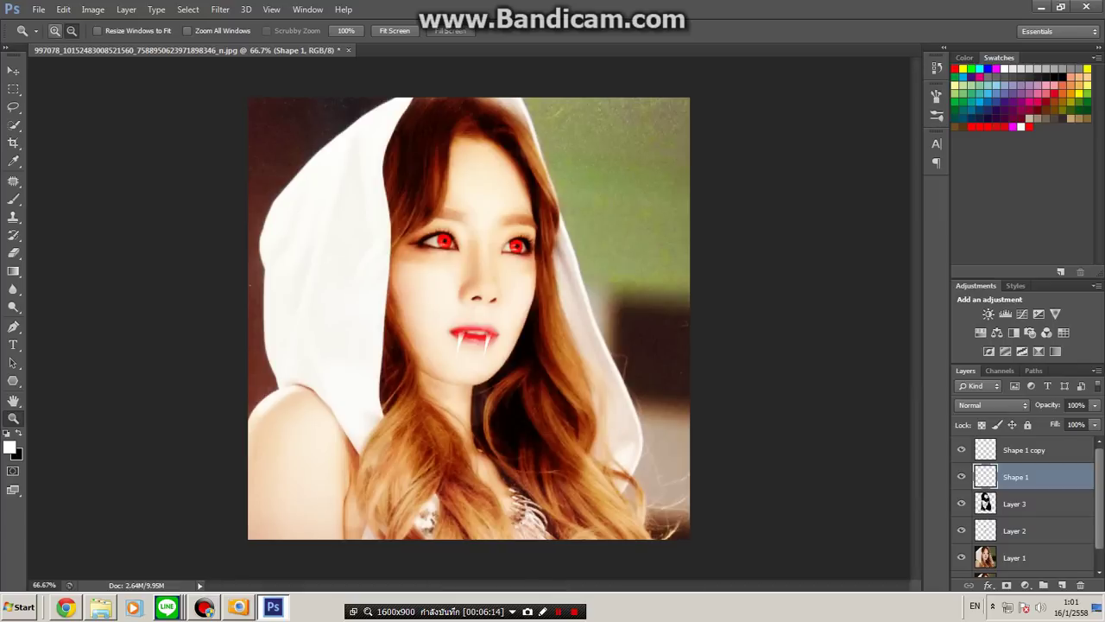
key("ctrl+1")
left_click(490, 327)
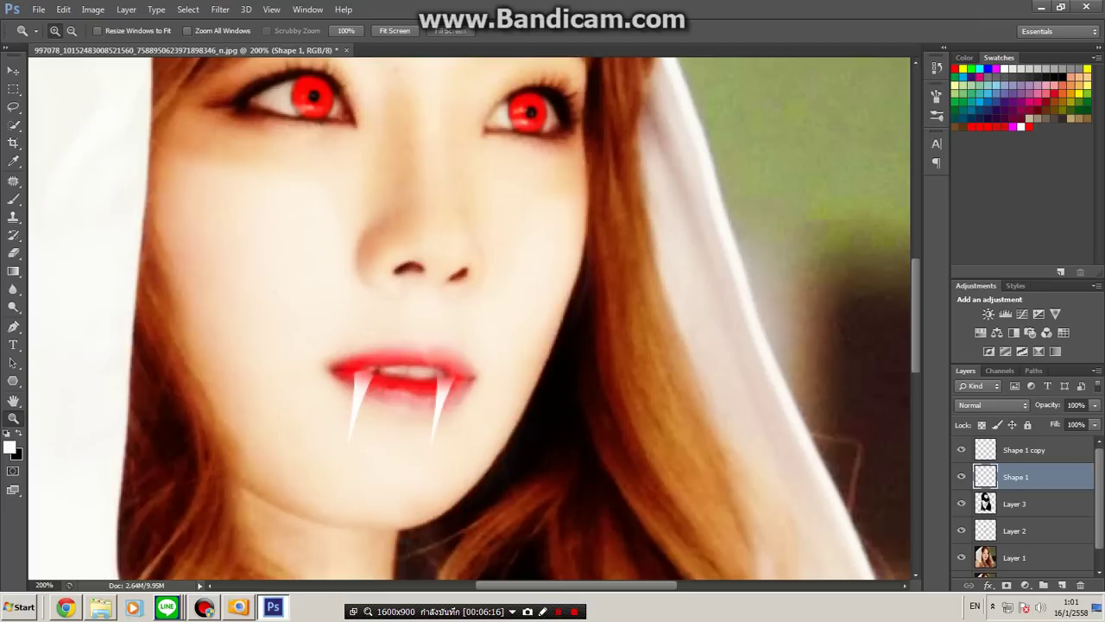
Step: Start opening another image file and bring up the list of locations to browse
left_click(13, 69)
left_click(39, 9)
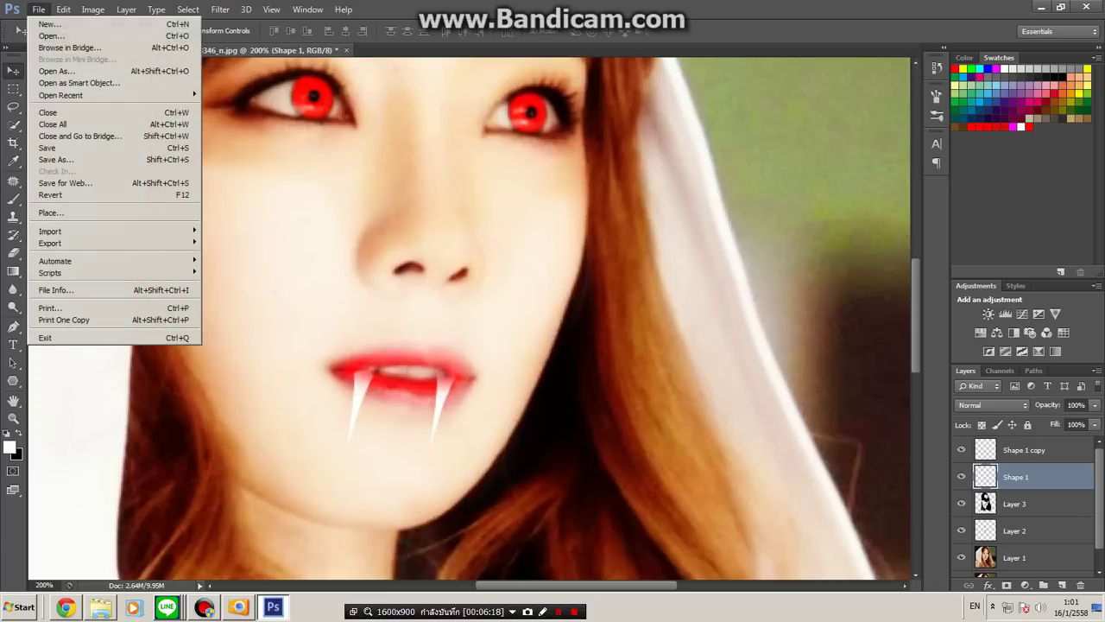
left_click(48, 32)
left_click(834, 34)
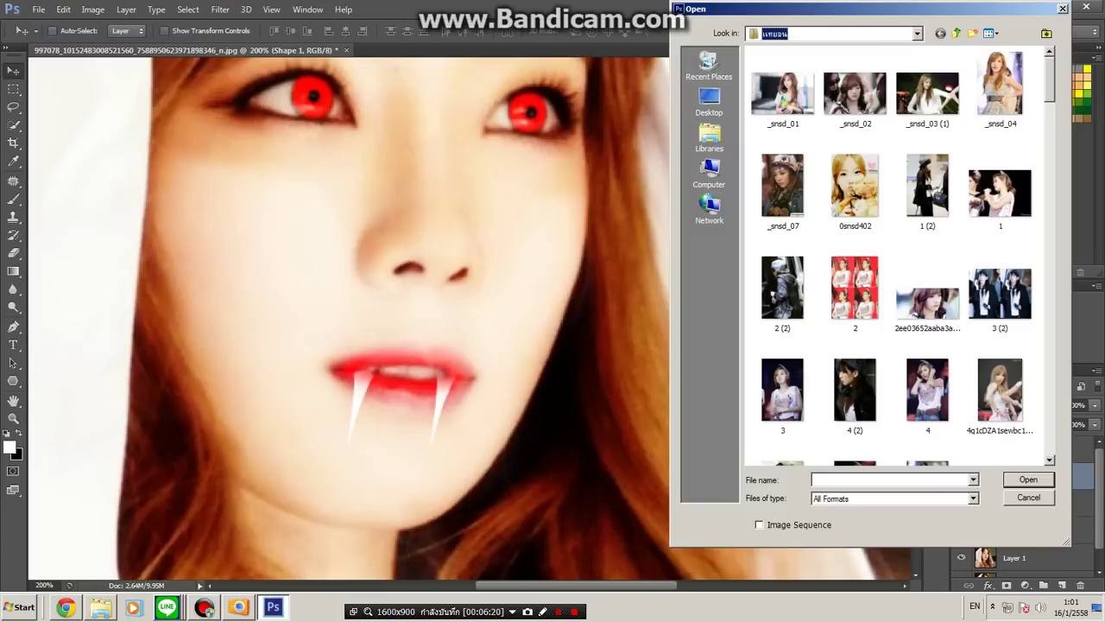
left_click(833, 34)
left_click(834, 34)
key("alt+Down")
key("Down")
key("Down")
key("Down")
key("Down")
key("Down")
key("Down")
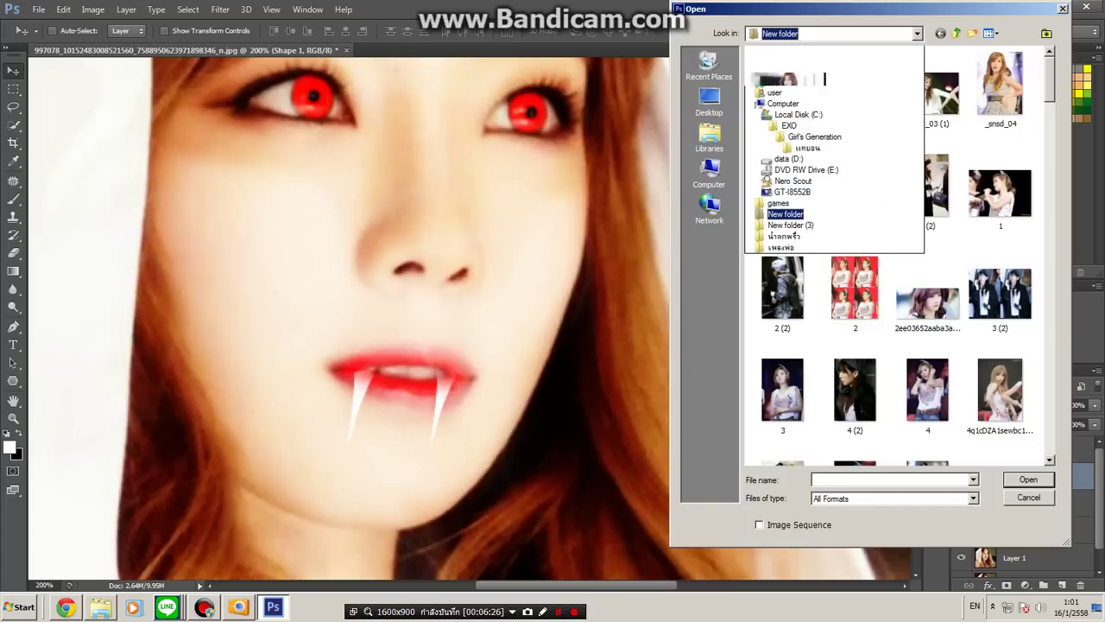
key("Return")
Step: Browse to the EXO folder on Local Disk (C:) and open its texture and brush folder "เท็กเจอร์ บรัช"
key("alt+Down")
key("Up")
key("Up")
key("Up")
key("Up")
key("Up")
key("Up")
key("Up")
key("Up")
key("Up")
key("Up")
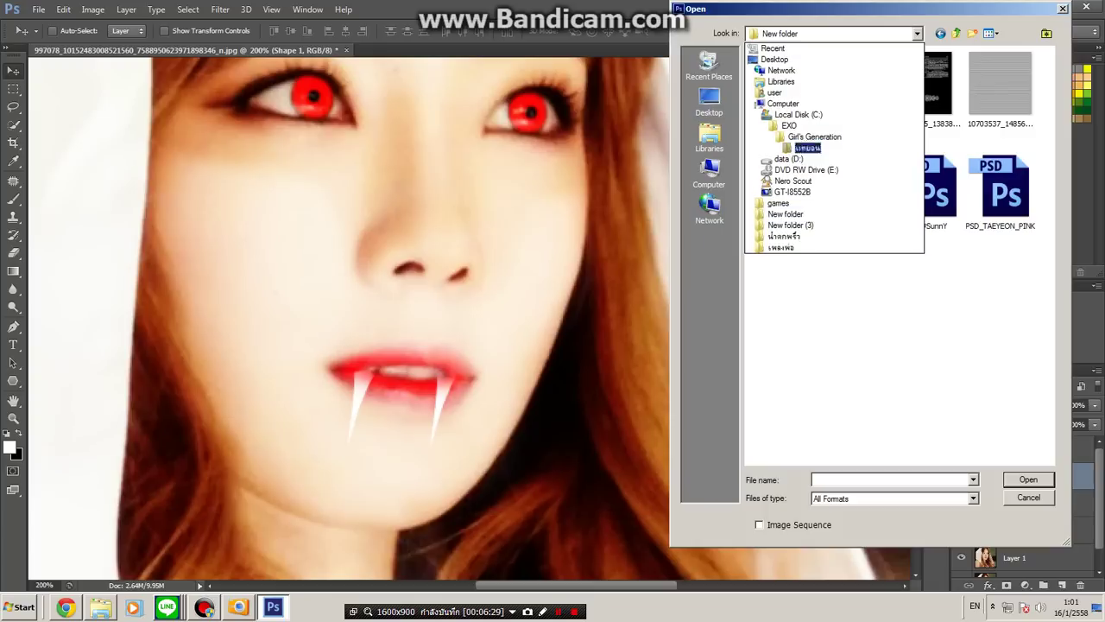
key("Return")
double_click(769, 98)
left_click(998, 291)
scroll(998, 291, "down", 3)
left_click(1000, 345)
left_click(1000, 241)
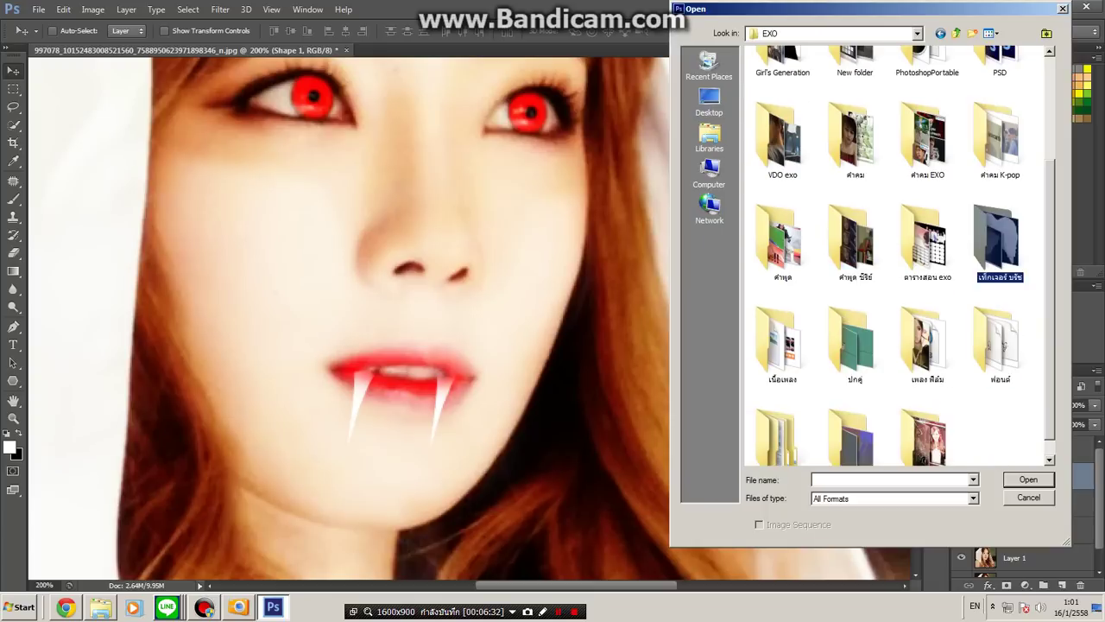
double_click(1000, 242)
Step: Open the blood drip sheet S__4784353 from the blood texture subfolder "เทกเลือด"
left_click(855, 320)
scroll(897, 259, "down", 10)
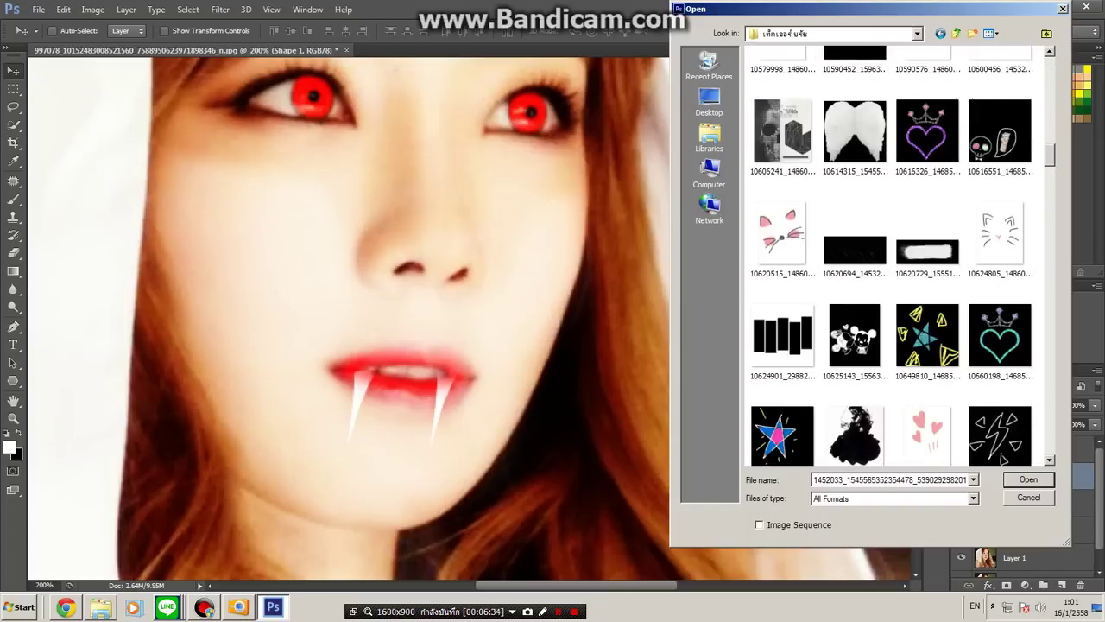
scroll(850, 338, "down", 5)
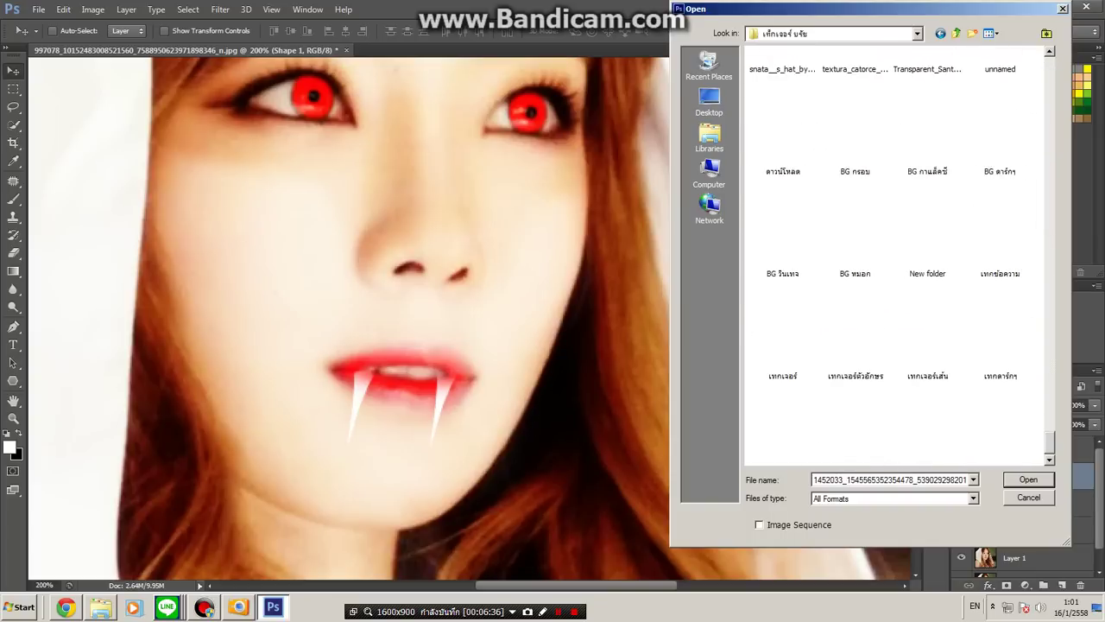
double_click(780, 436)
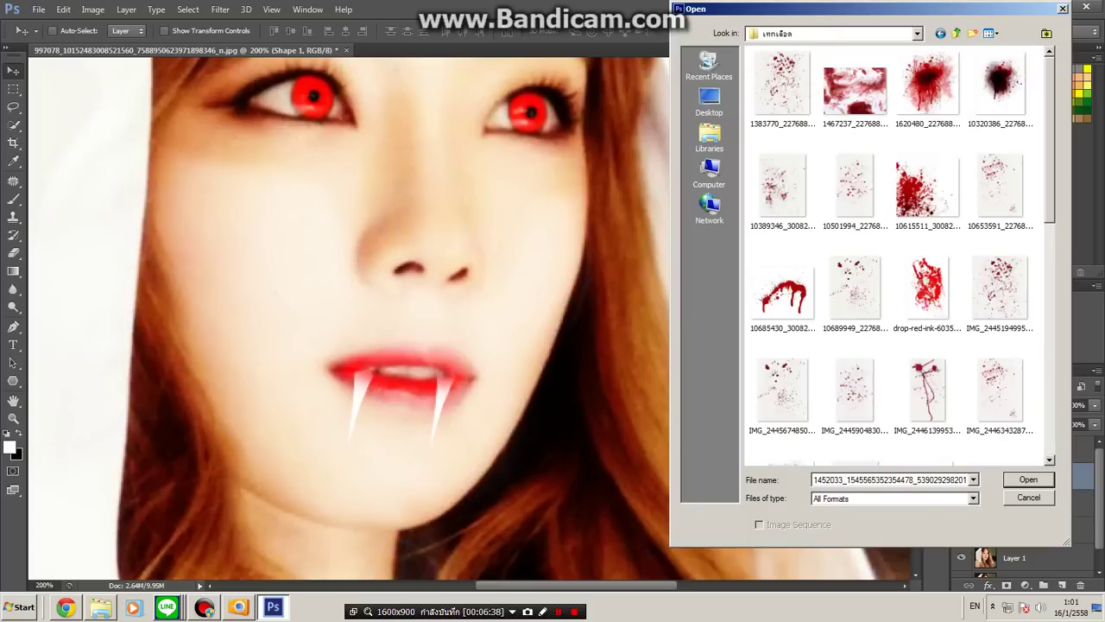
left_click(927, 291)
scroll(927, 291, "down", 7)
scroll(927, 291, "up", 2)
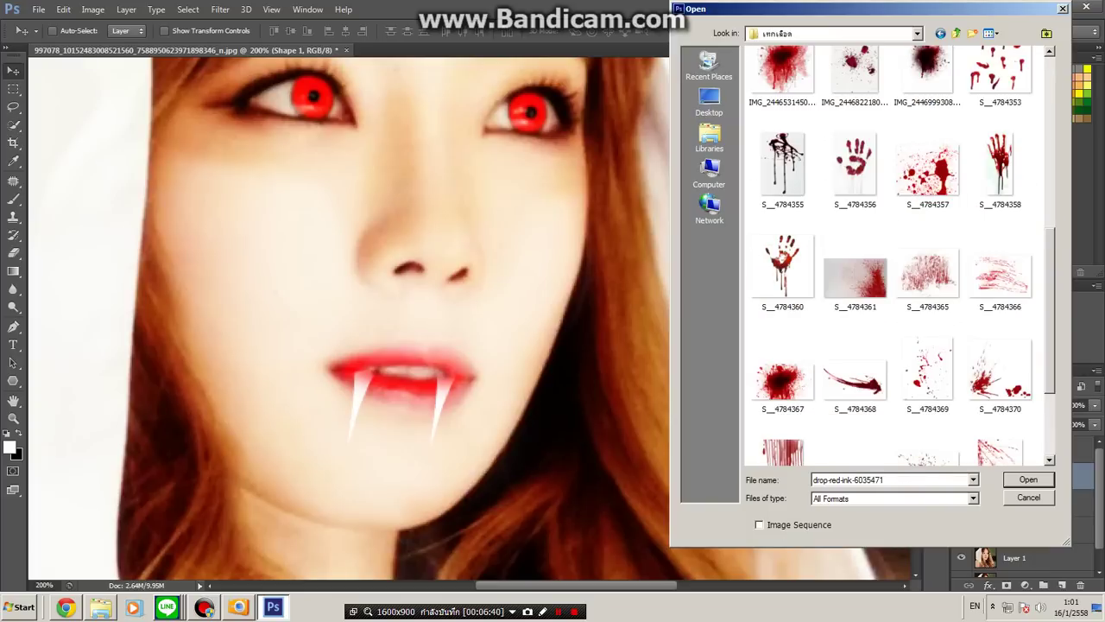
double_click(1000, 73)
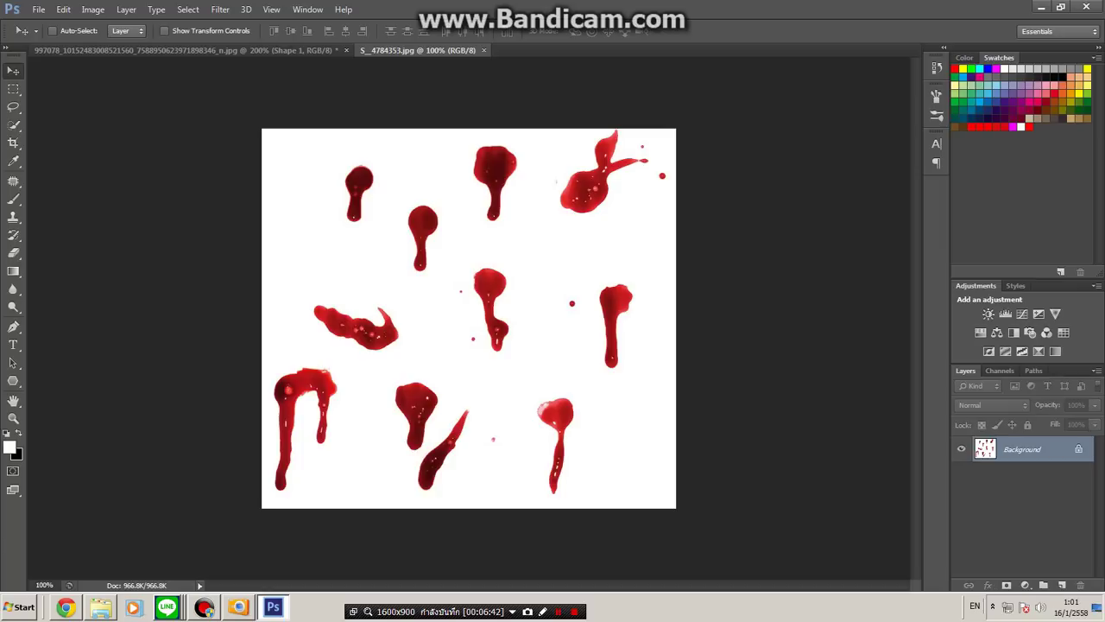
Step: Copy the single long blood drip at the sheet's right edge into the portrait with a rectangular selection, and close the sheet
left_click_drag(409, 50, 415, 71)
left_click(13, 89)
key("m")
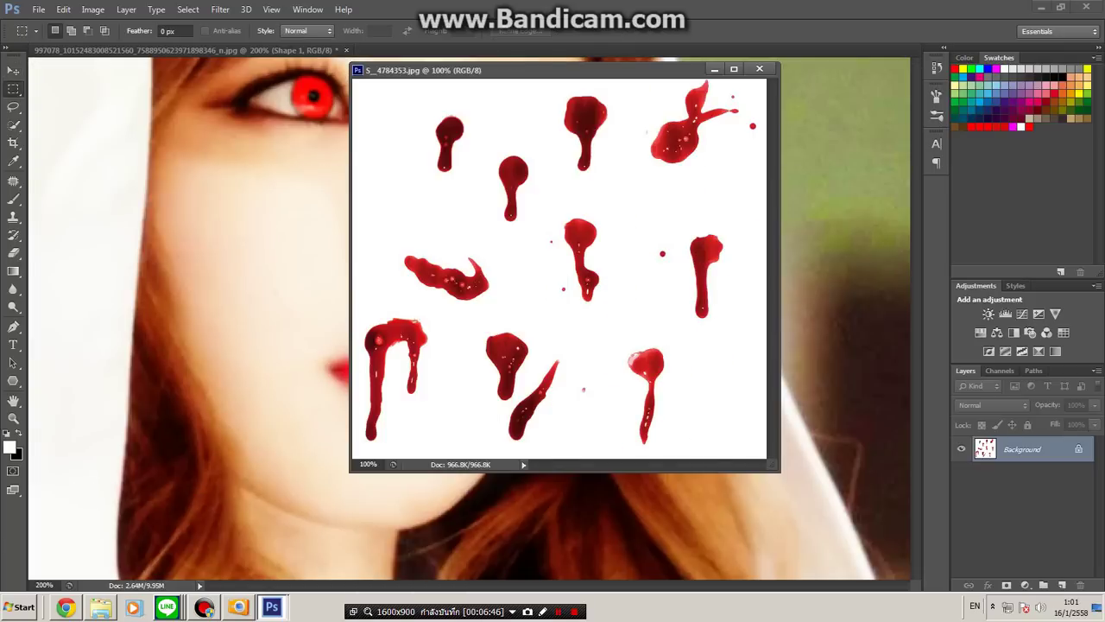
left_click_drag(691, 222, 747, 341)
key("v")
left_click_drag(702, 283, 875, 281)
left_click(760, 69)
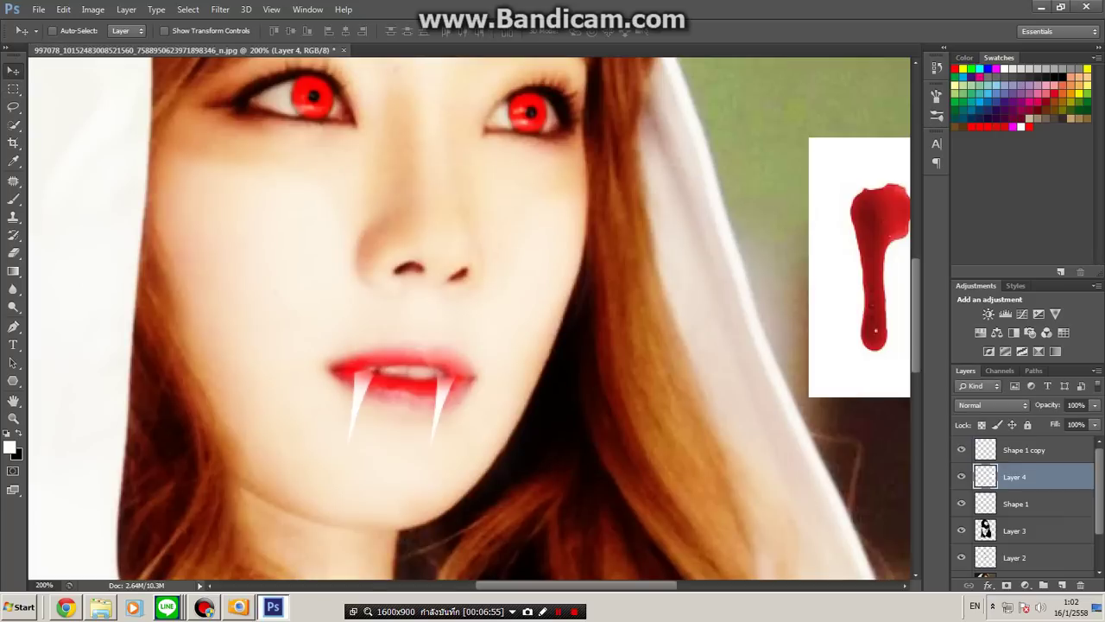
Step: Set the blood layer's blending mode to Darker Color and move the drip over the right corner of the mouth
left_click(993, 405)
left_click(993, 126)
left_click_drag(894, 251, 473, 402)
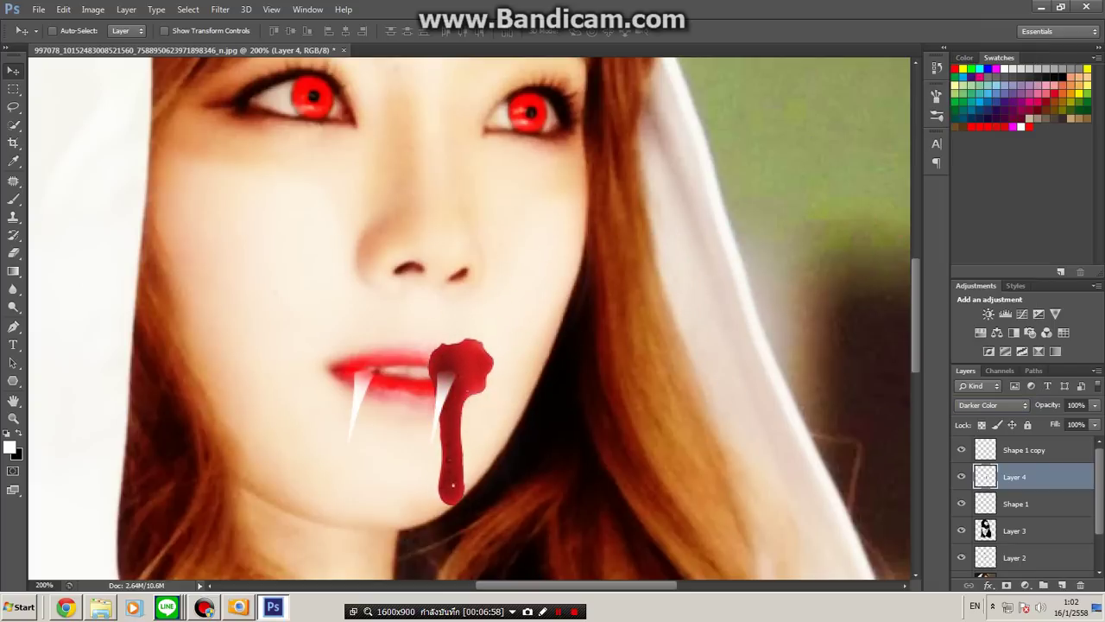
Step: Scale the blood drip to about 37% width and 44% height, place it below the right lip corner, and apply the transformation
key("ctrl+t")
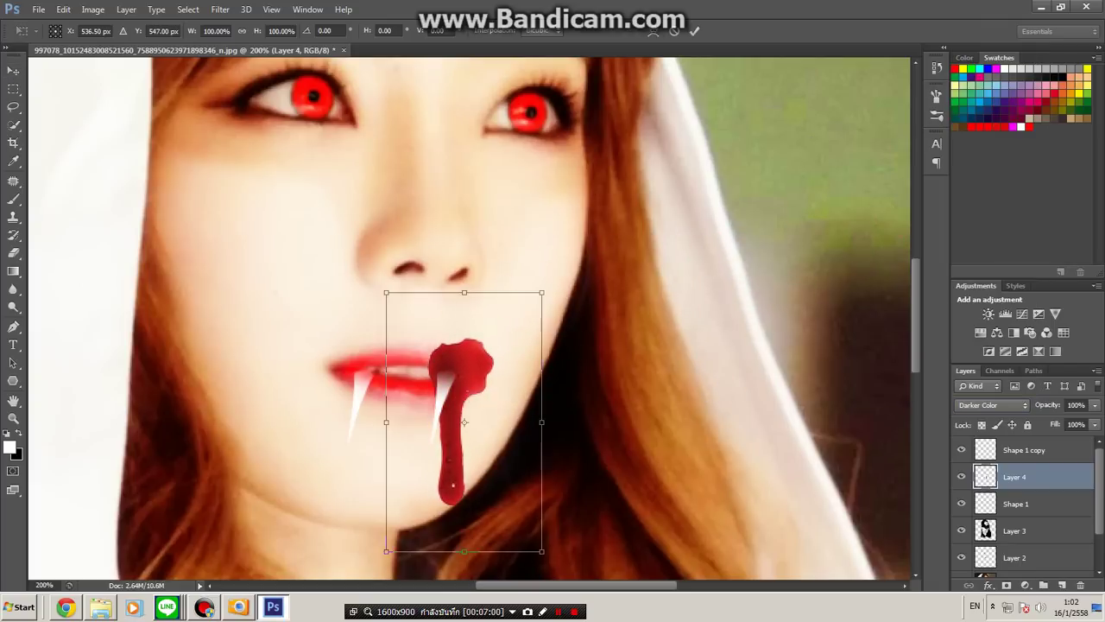
left_click_drag(541, 550, 443, 406)
left_click_drag(412, 368, 458, 411)
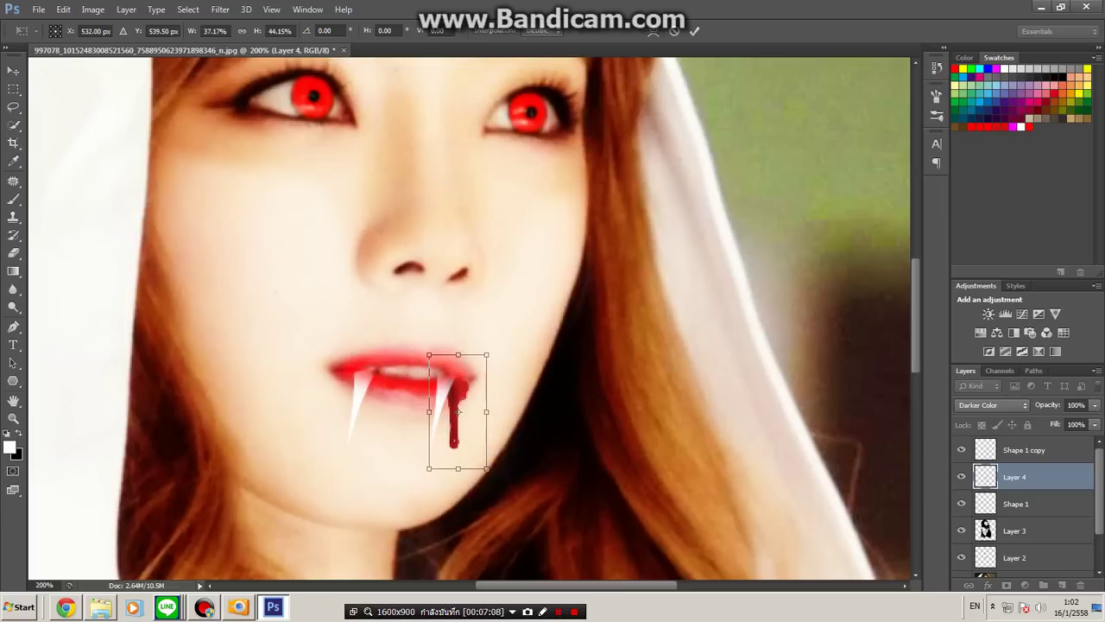
key("e")
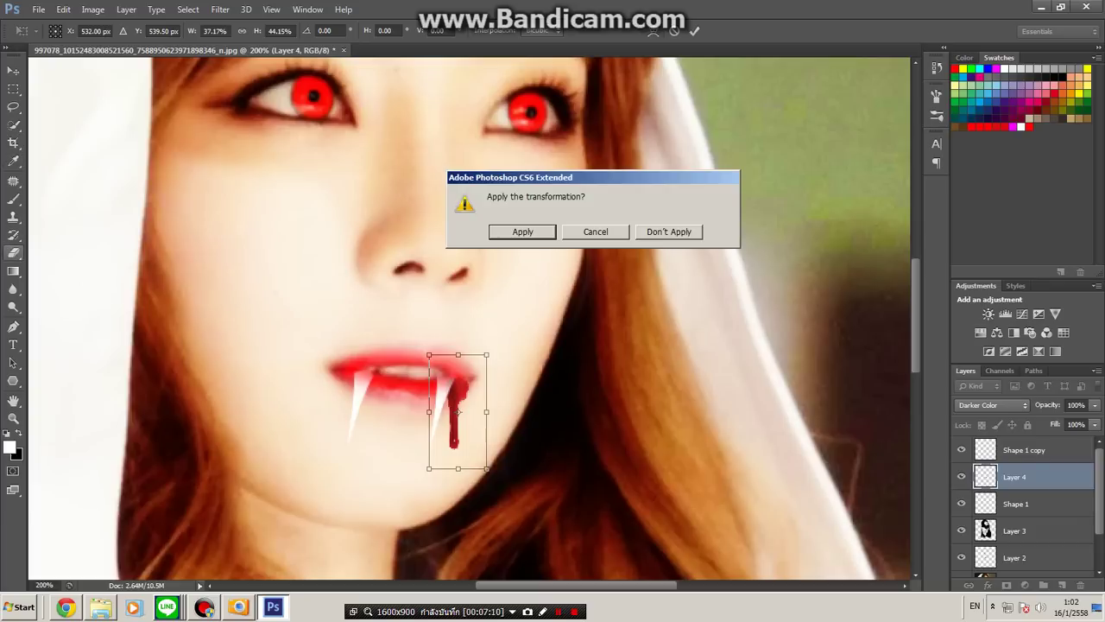
key("Return")
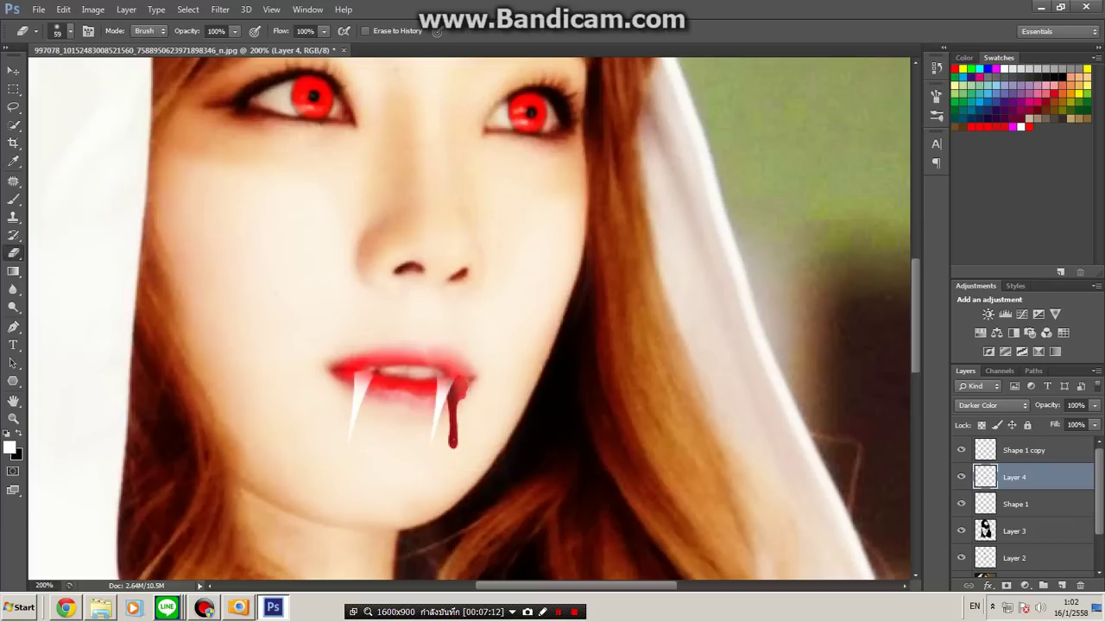
Step: Shift the blood drip slightly up and closer to the right fang so it runs from the lower lip
key("v")
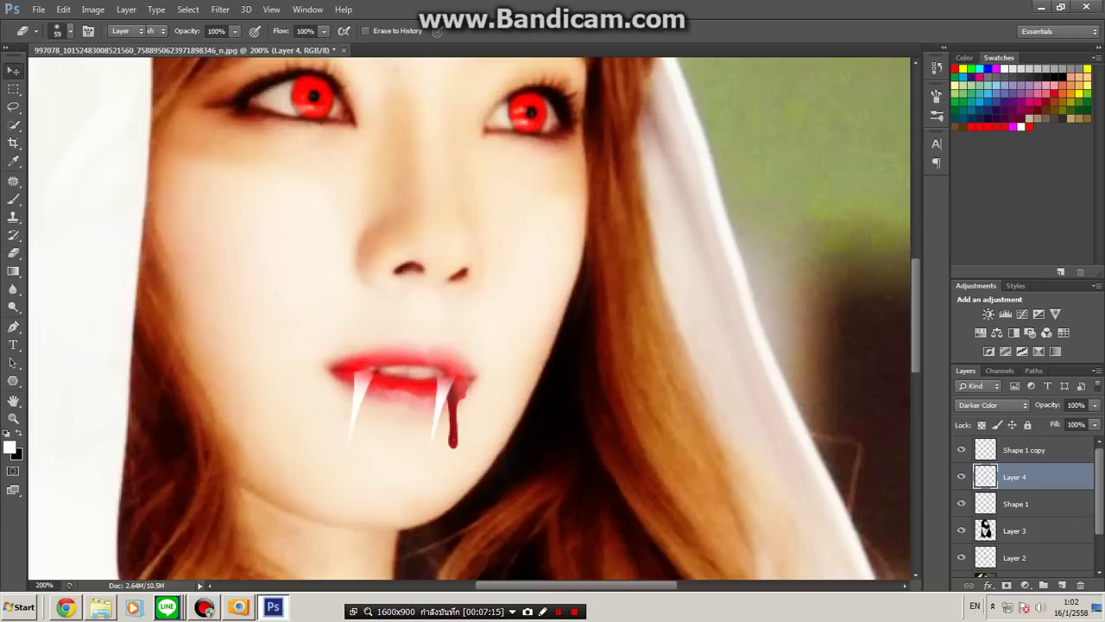
left_click_drag(472, 376, 463, 371)
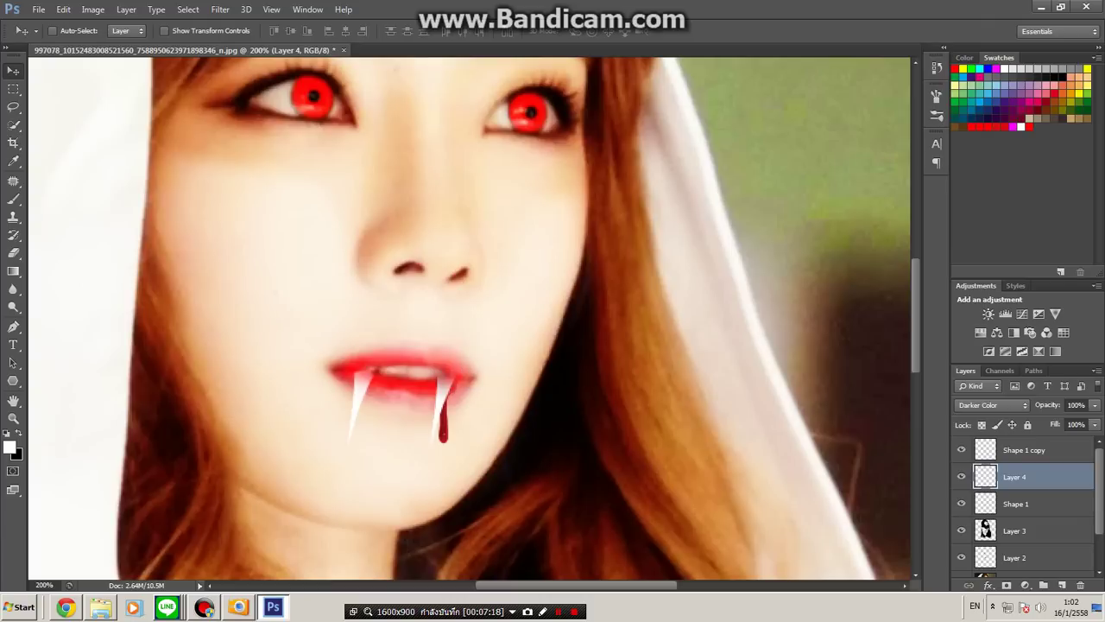
key("Right")
key("Right")
key("Right")
key("Right")
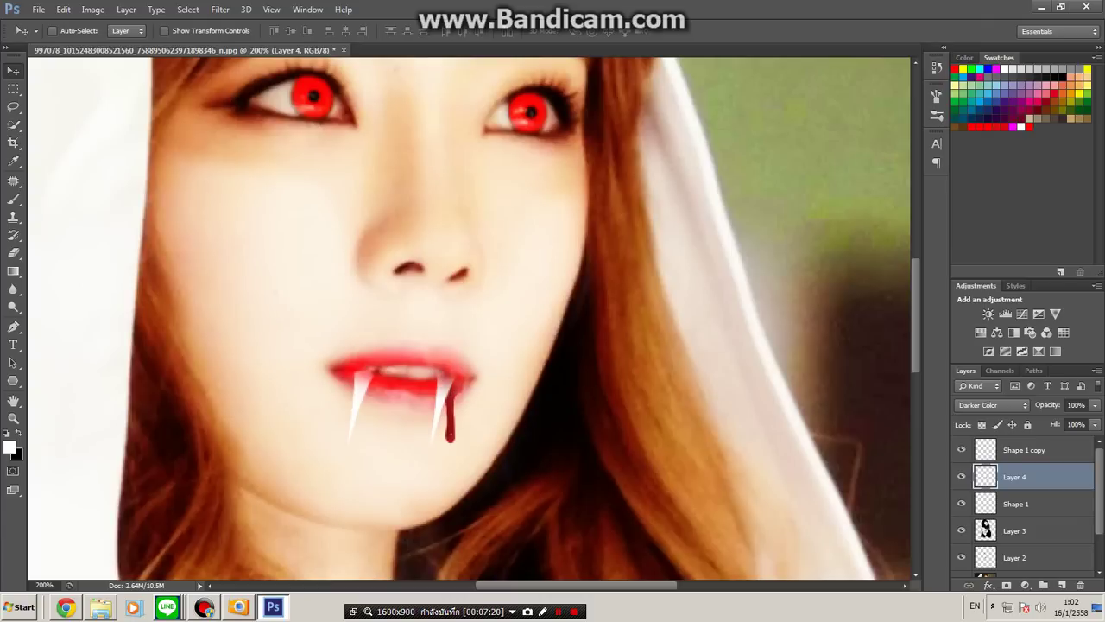
key("e")
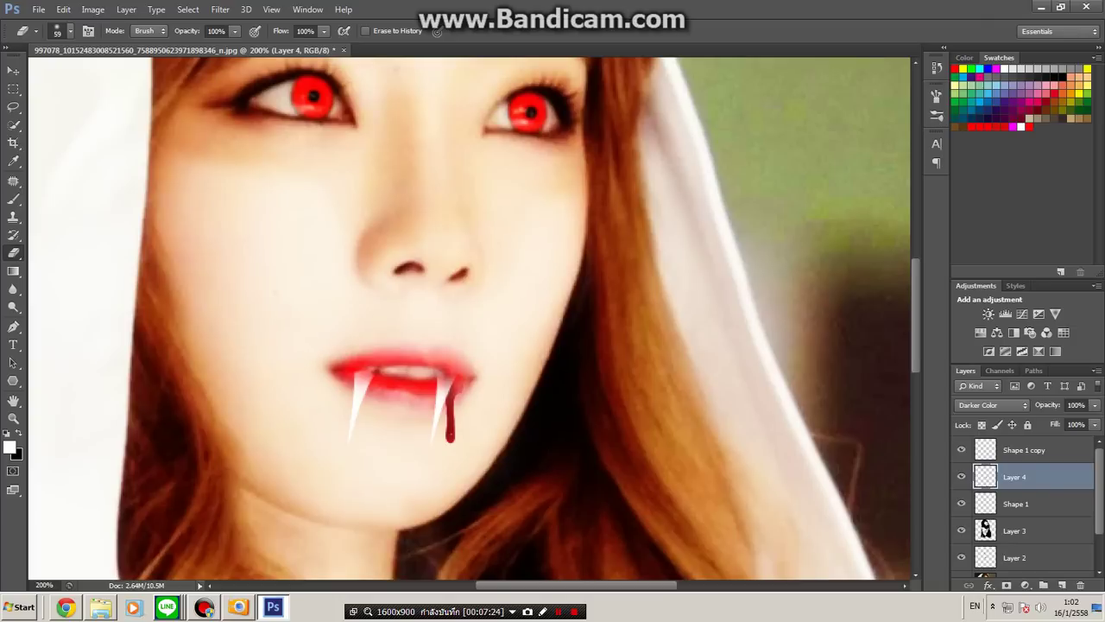
key("v")
key("z")
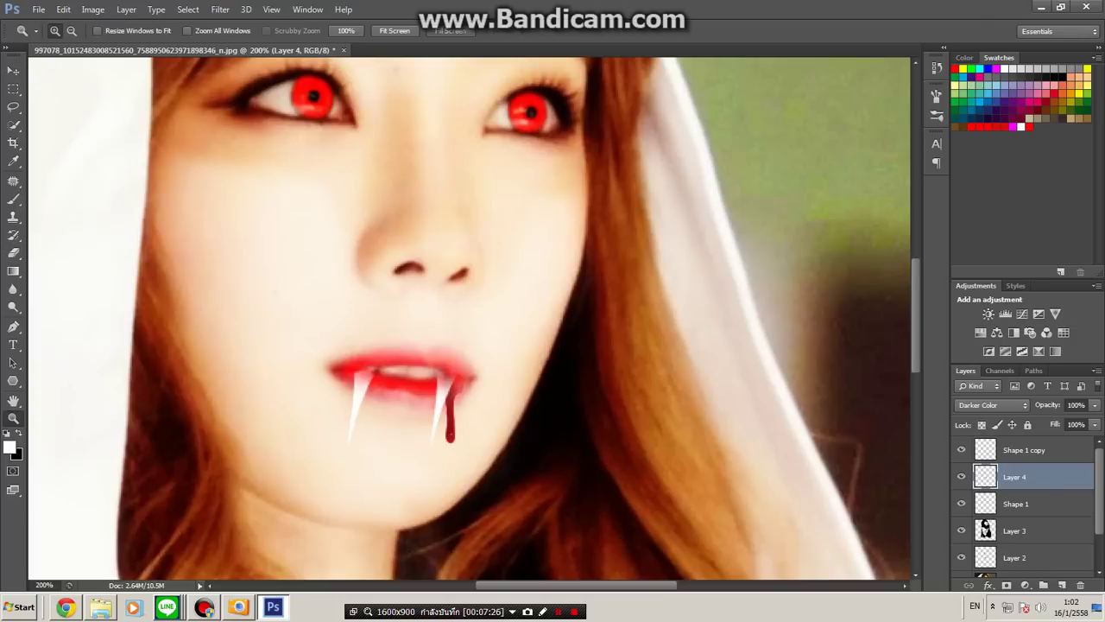
left_click(268, 325)
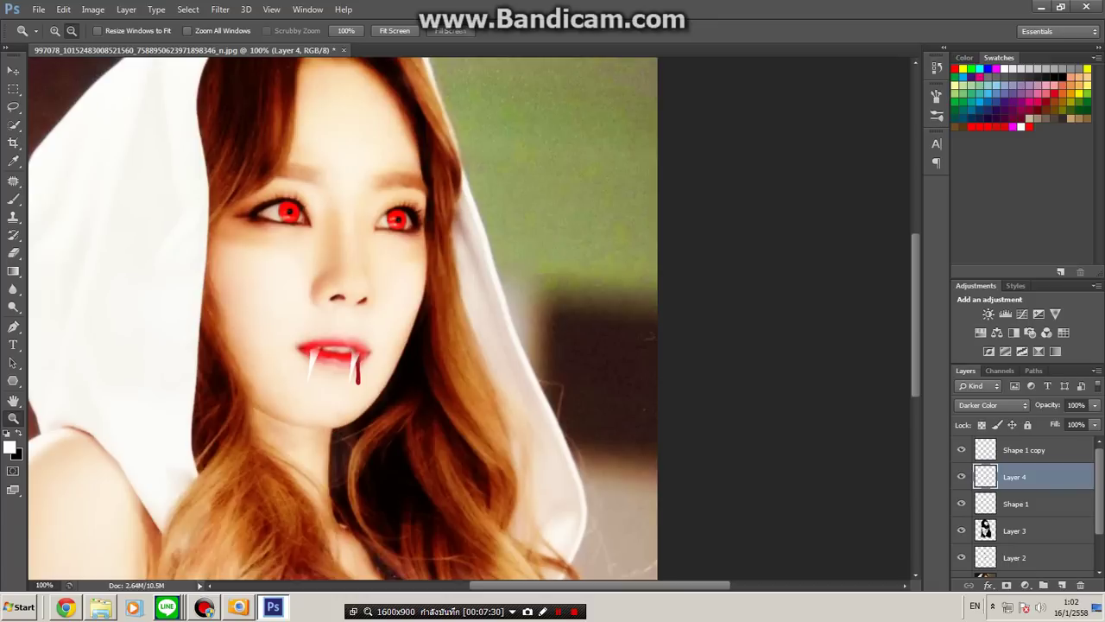
key("ctrl+minus")
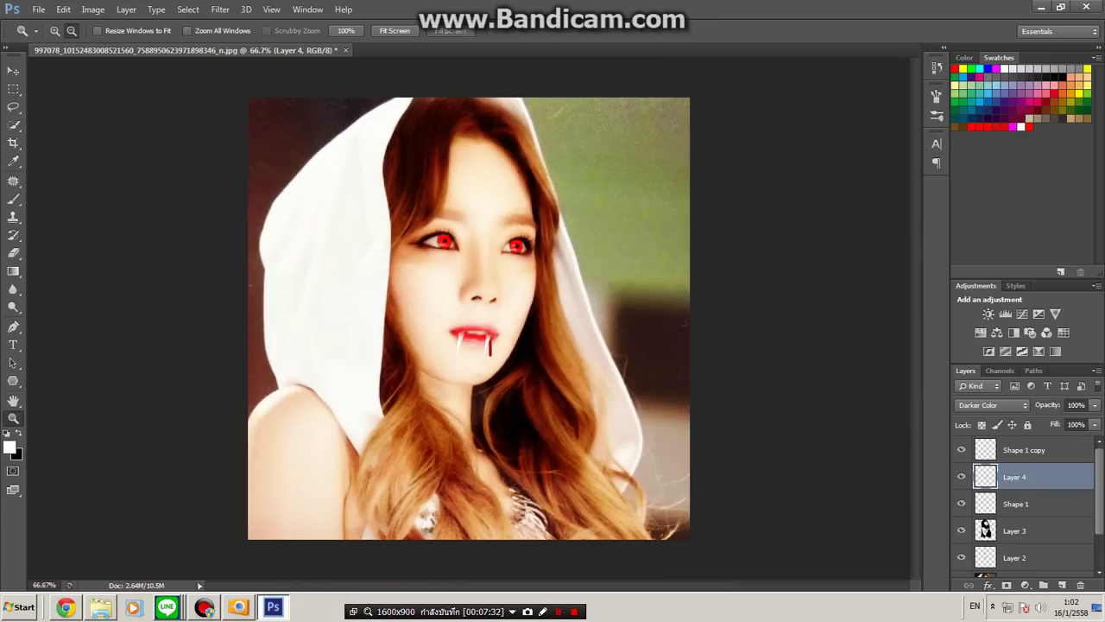
key("v")
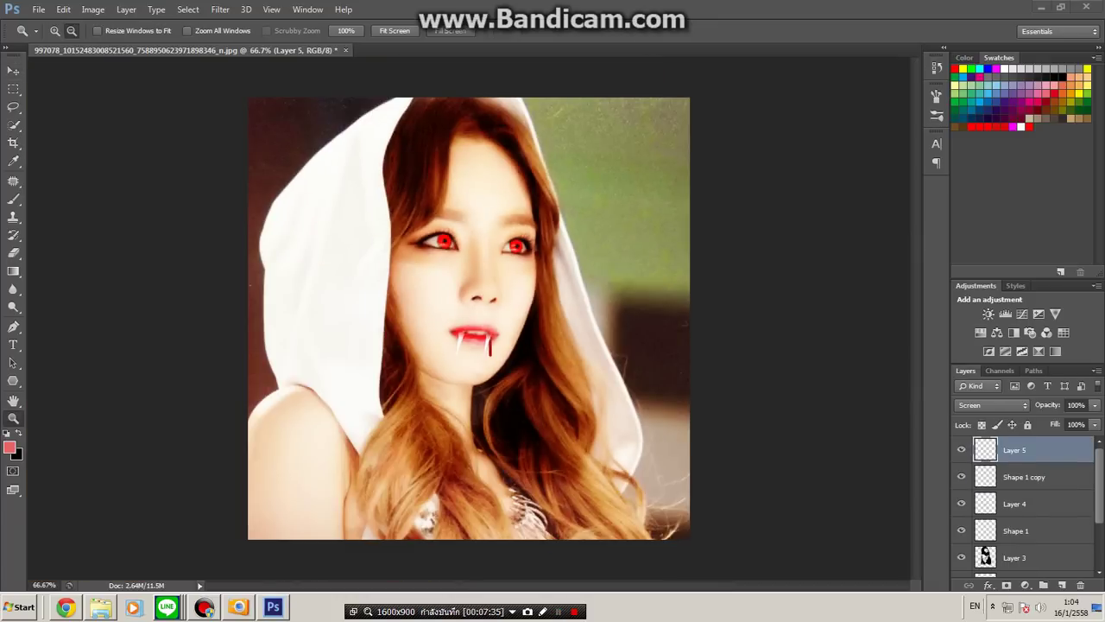
Step: Save the finished portrait as a JPEG file in New folder
left_click(39, 9)
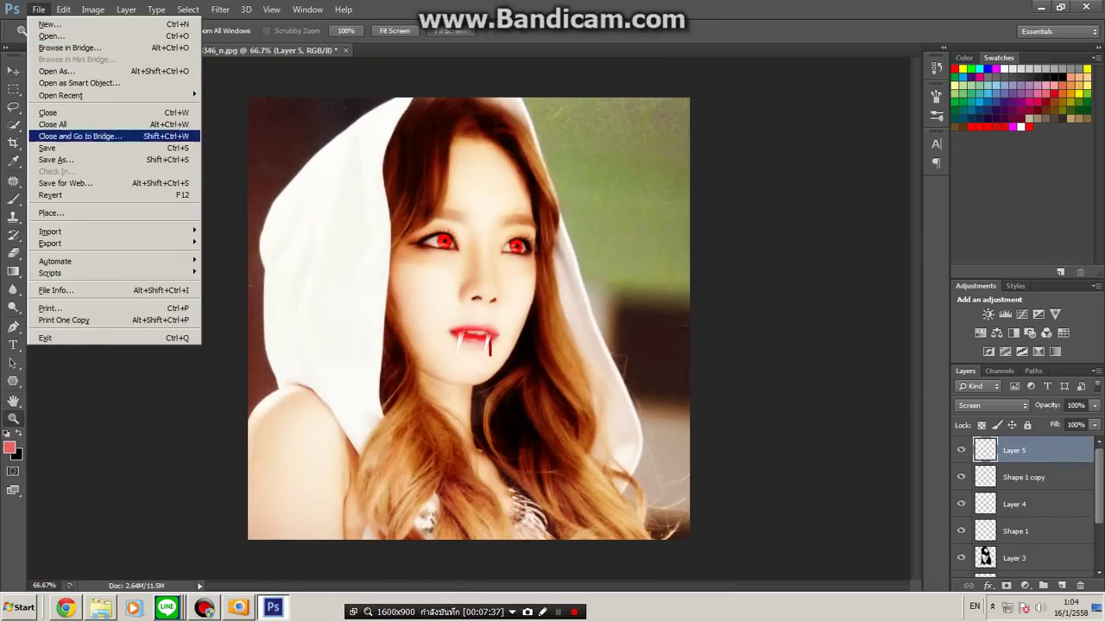
left_click(56, 159)
left_click(829, 29)
left_click(780, 198)
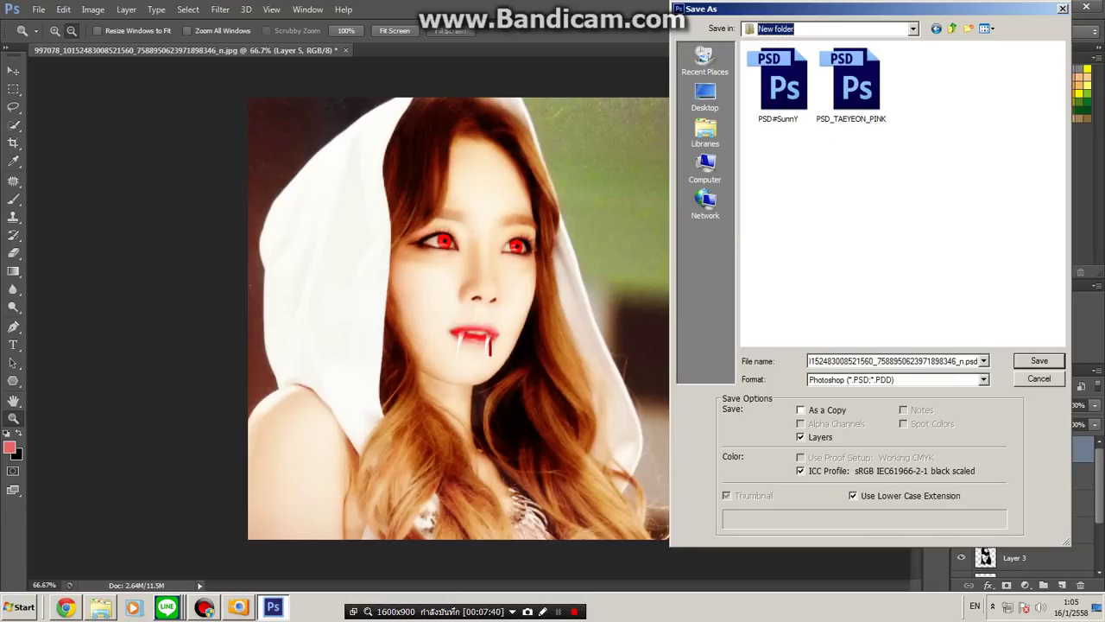
left_click(897, 379)
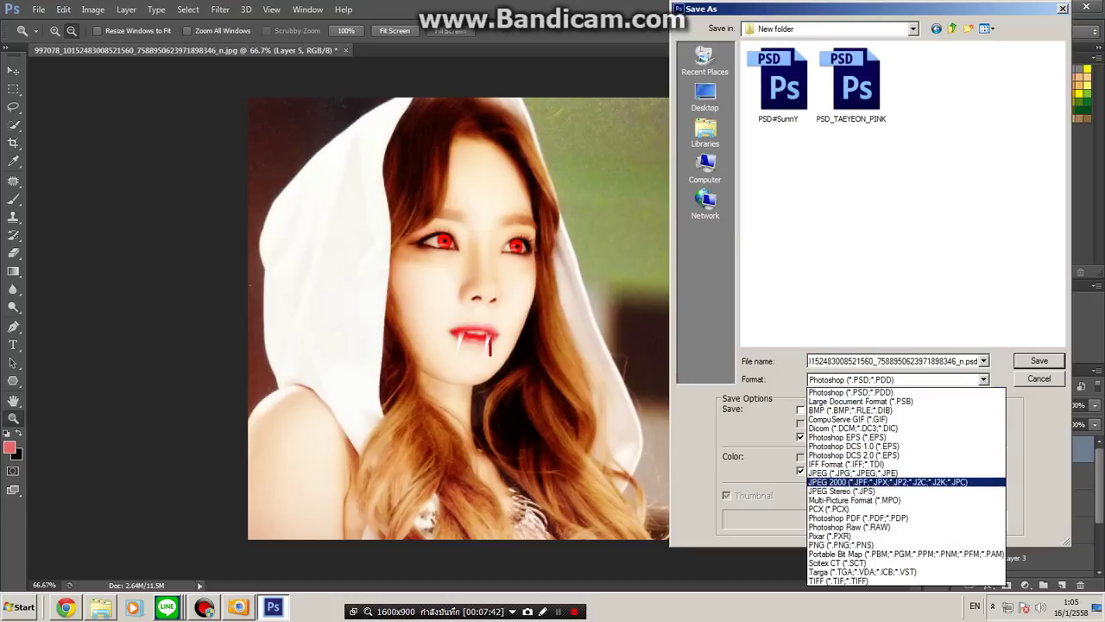
left_click(853, 473)
left_click(1039, 361)
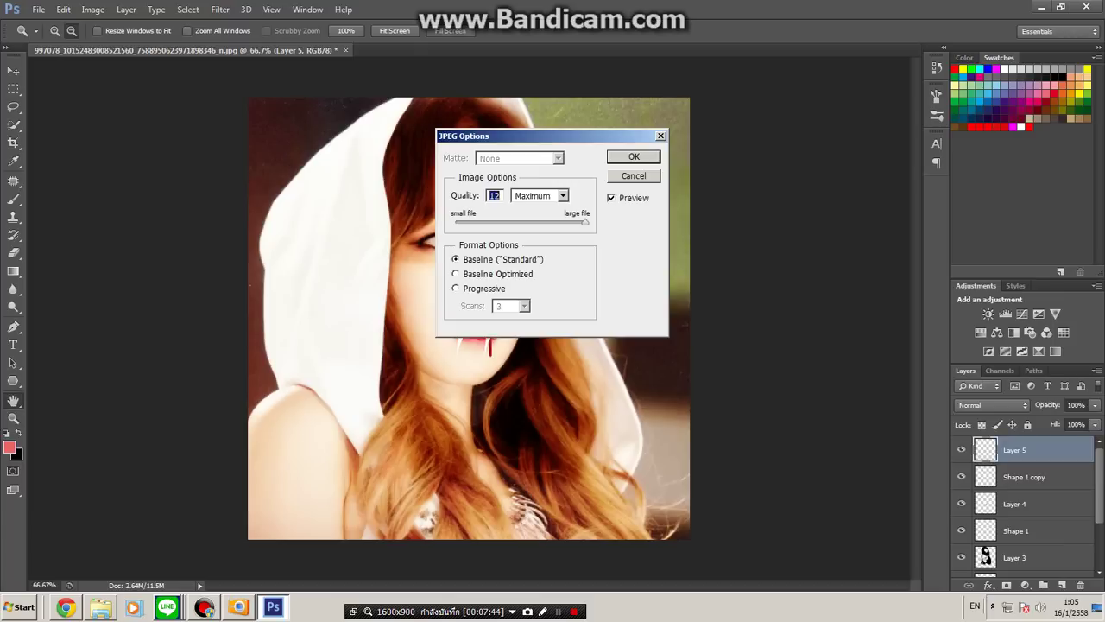